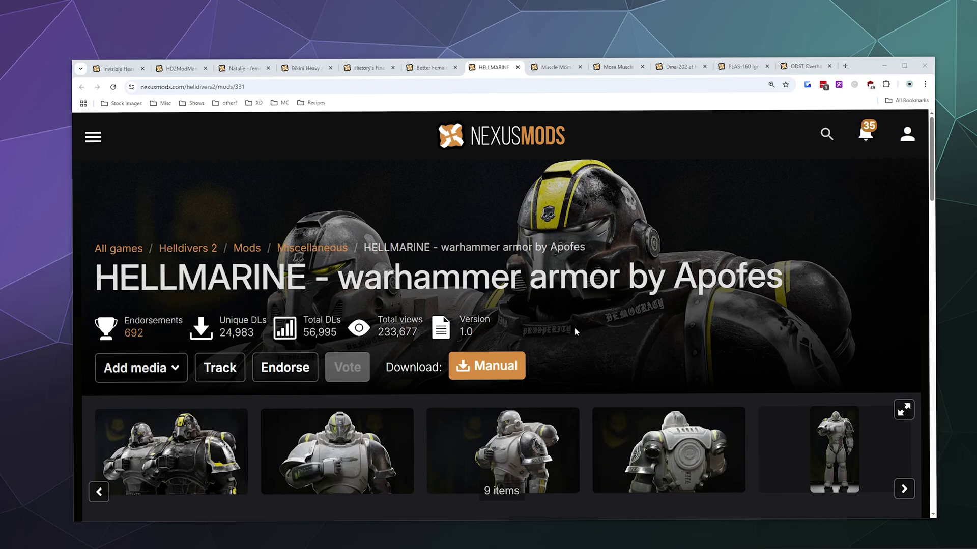
Review the main files offered for the HELLMARINE warhammer armor mod.
scroll(572, 328, down, 6)
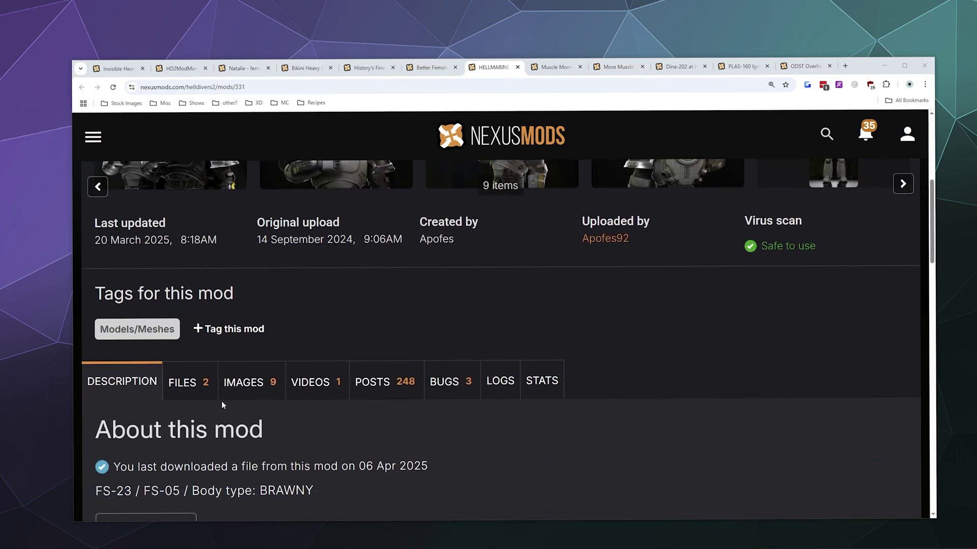
click(214, 391)
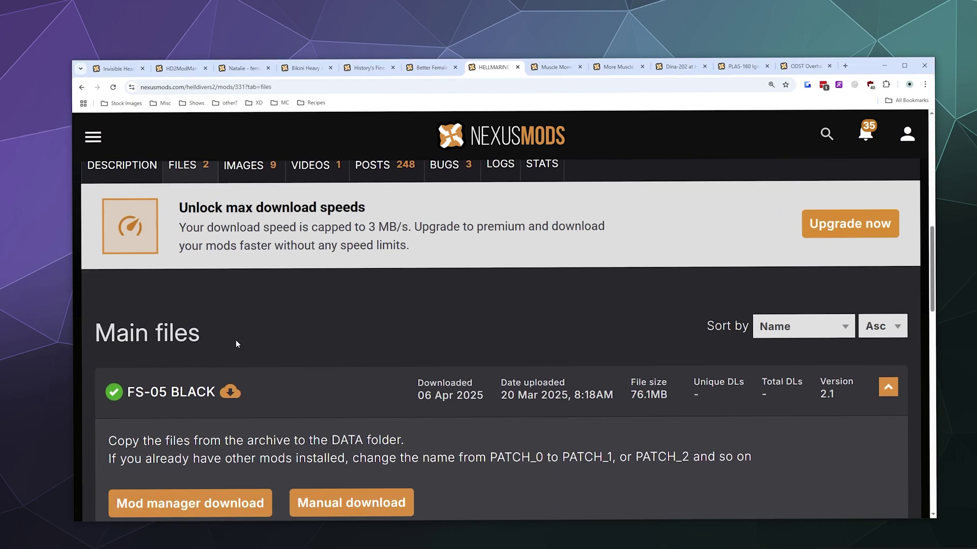
scroll(236, 345, down, 3)
scroll(237, 349, down, 2)
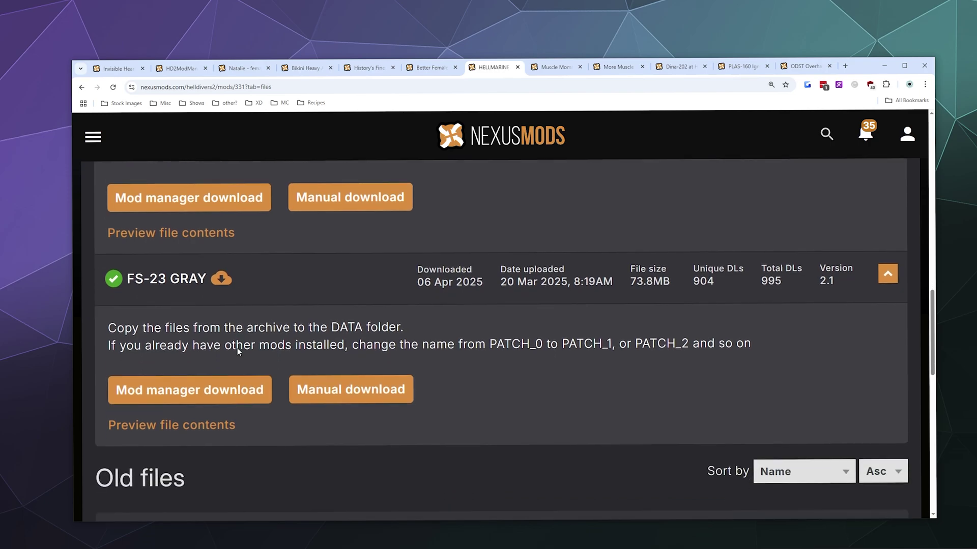
scroll(237, 351, up, 1)
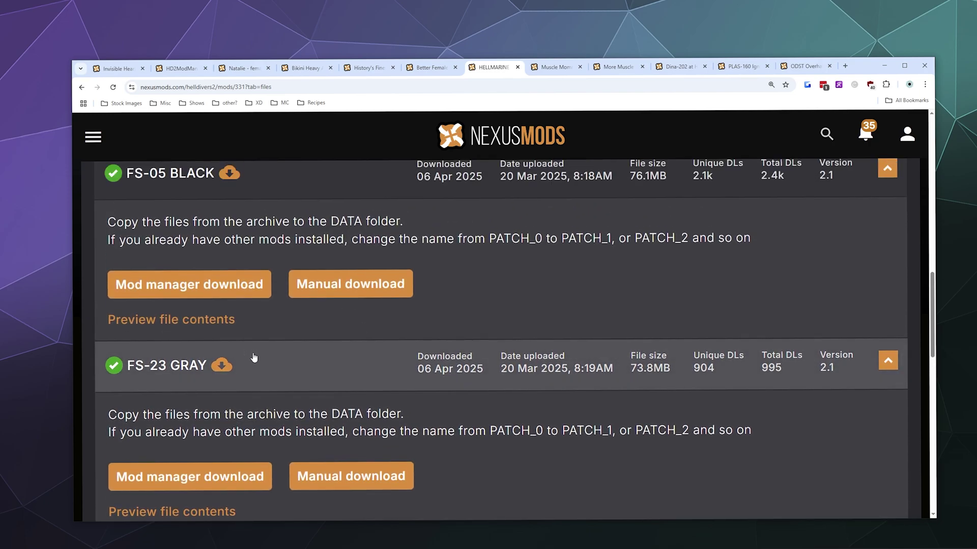
scroll(254, 358, up, 15)
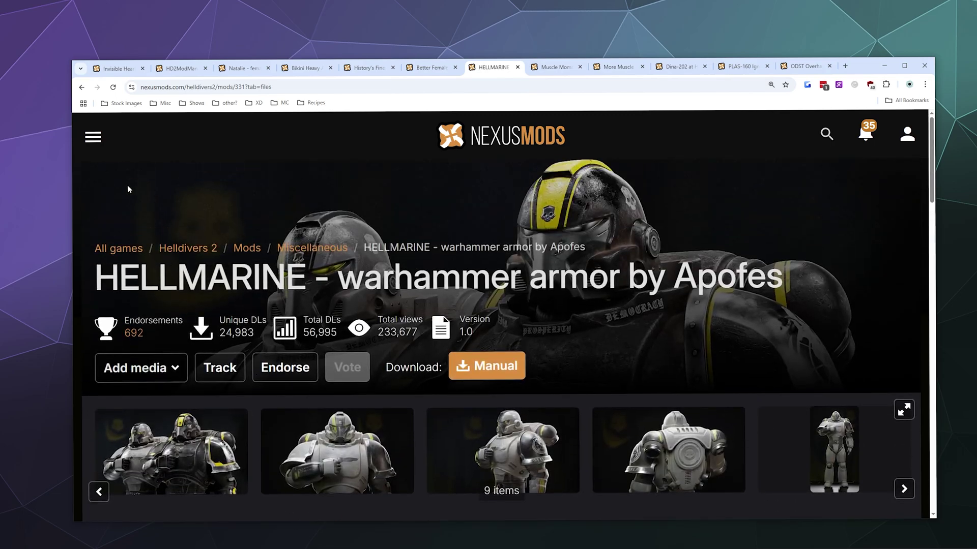
Request the free slow manual download of HD2ModManager from its own mod page.
click(183, 68)
scroll(205, 175, up, 15)
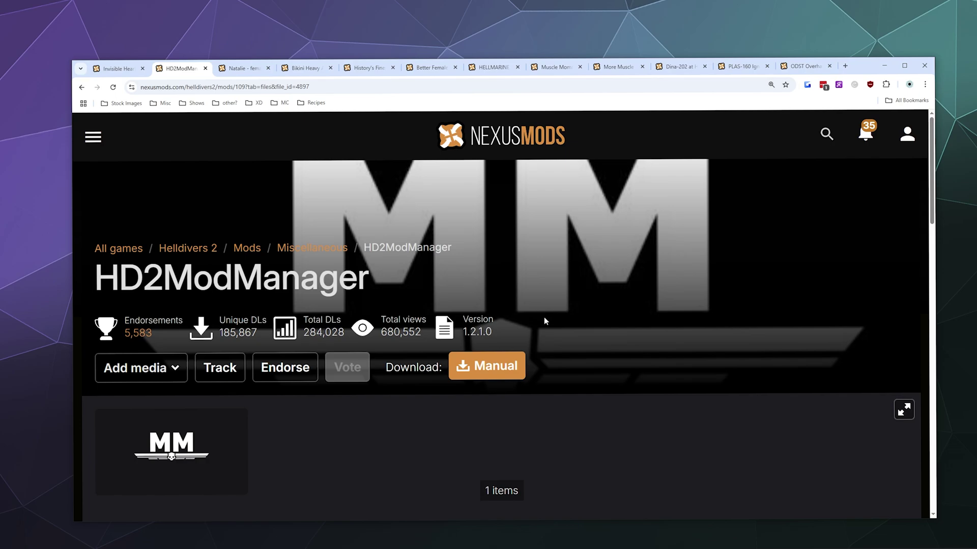
click(518, 382)
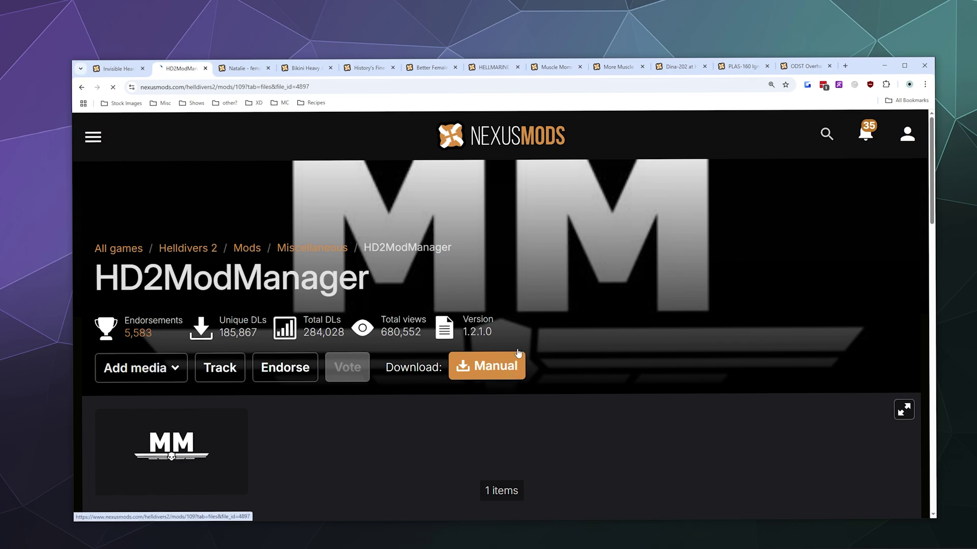
scroll(492, 306, down, 5)
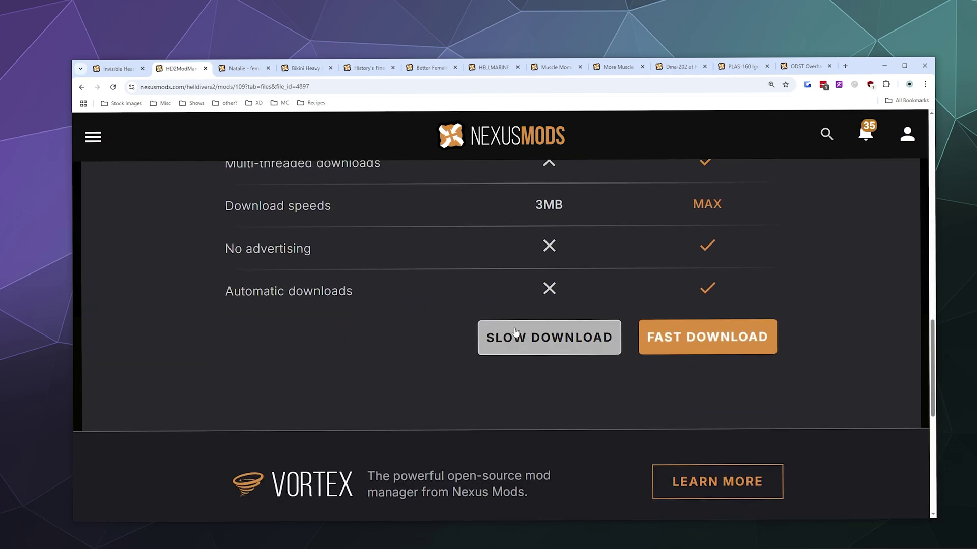
click(523, 337)
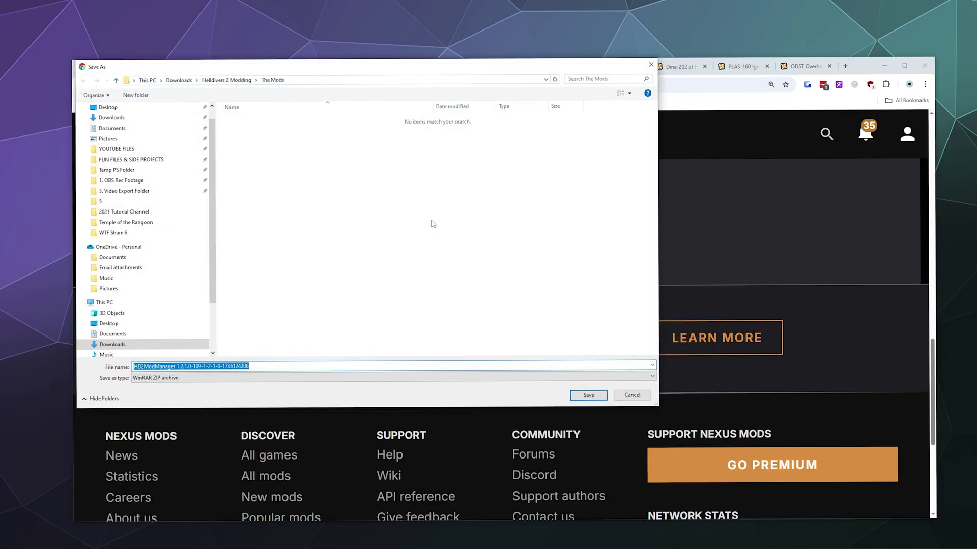
Save the HD2ModManager archive in the Mod Manager folder inside Helldivers 2 Modding.
click(226, 80)
double_click(306, 121)
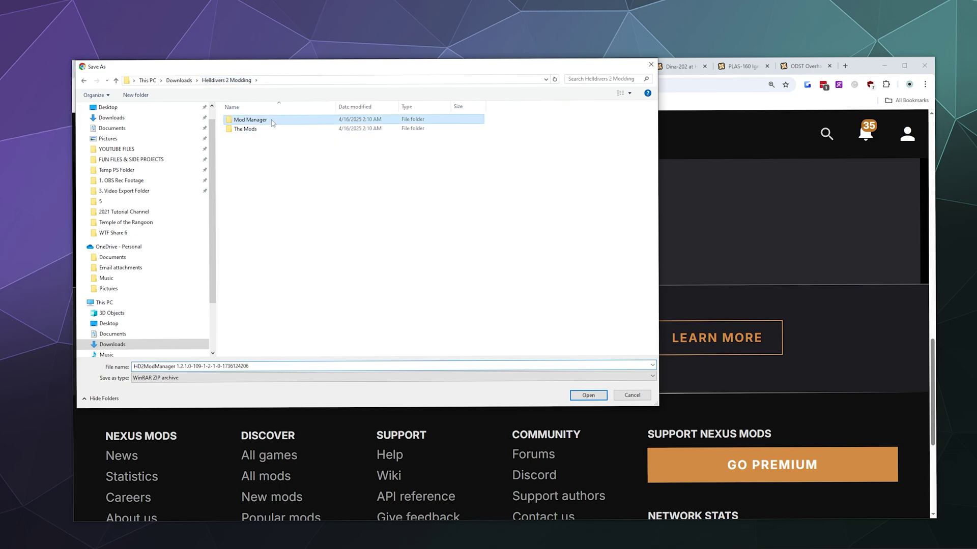
click(213, 81)
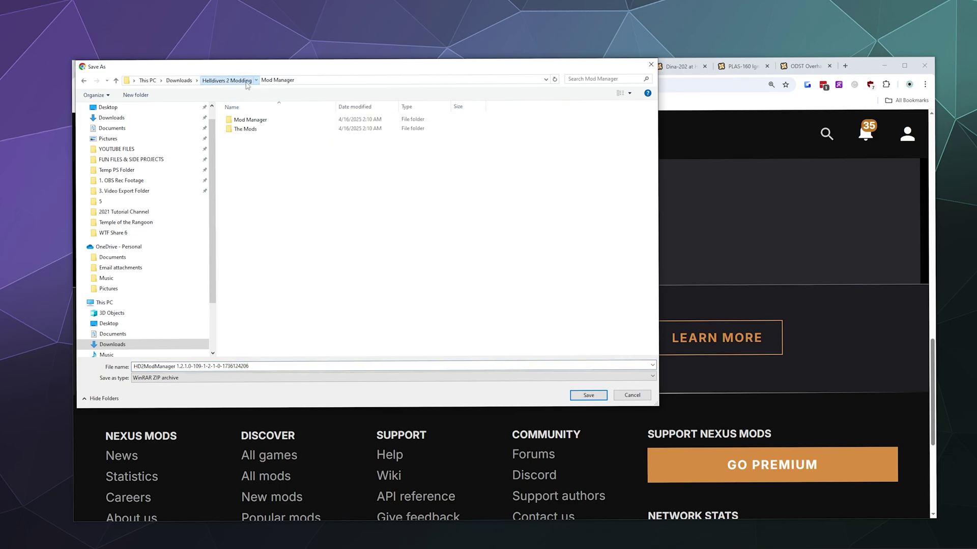
double_click(268, 121)
click(572, 397)
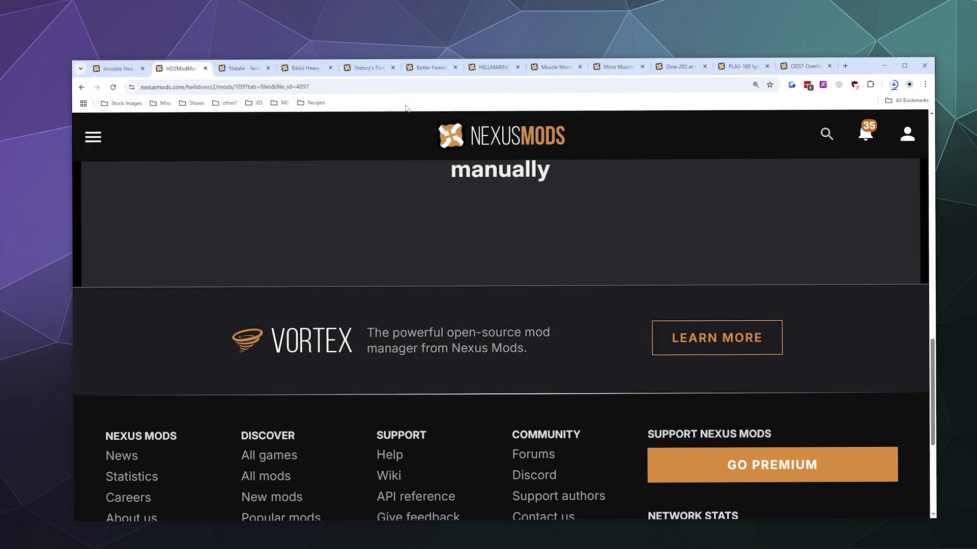
Request the free manual download of the FS-05 BLACK main file from the HELLMARINE mod page.
click(502, 68)
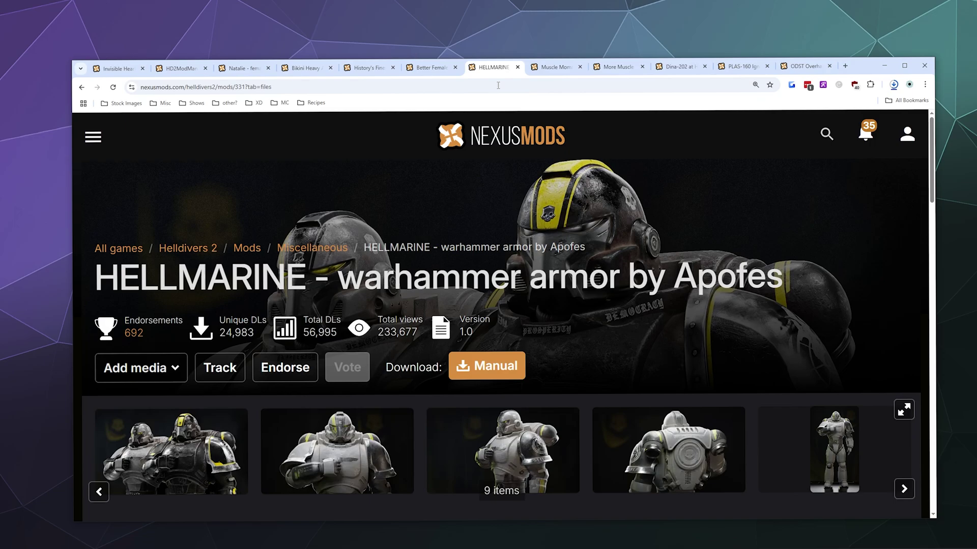
scroll(261, 235, down, 3)
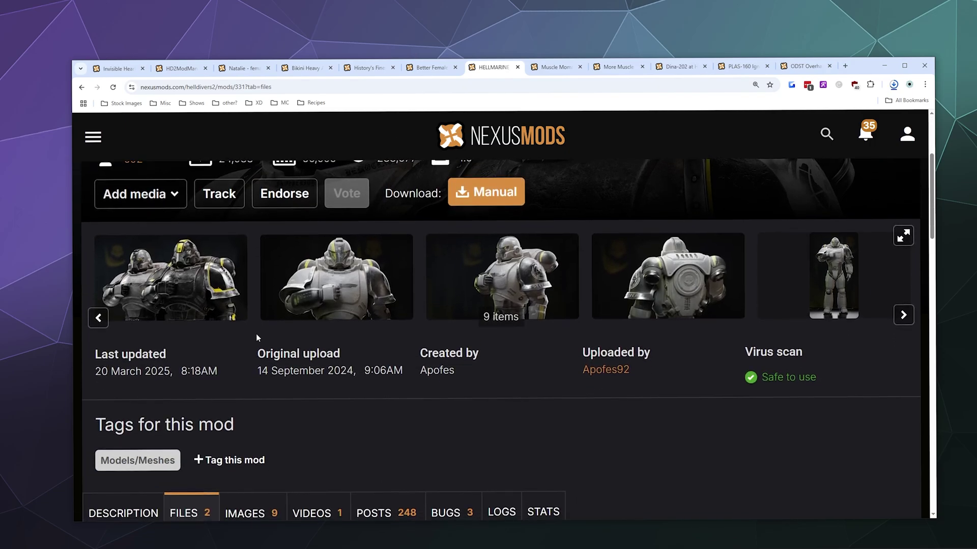
scroll(255, 336, up, 3)
scroll(235, 458, down, 4)
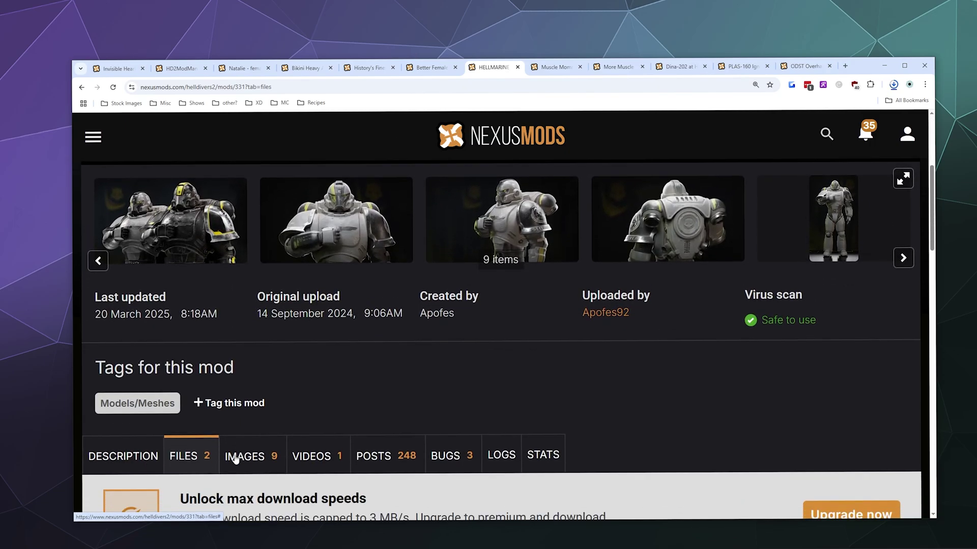
scroll(234, 457, down, 9)
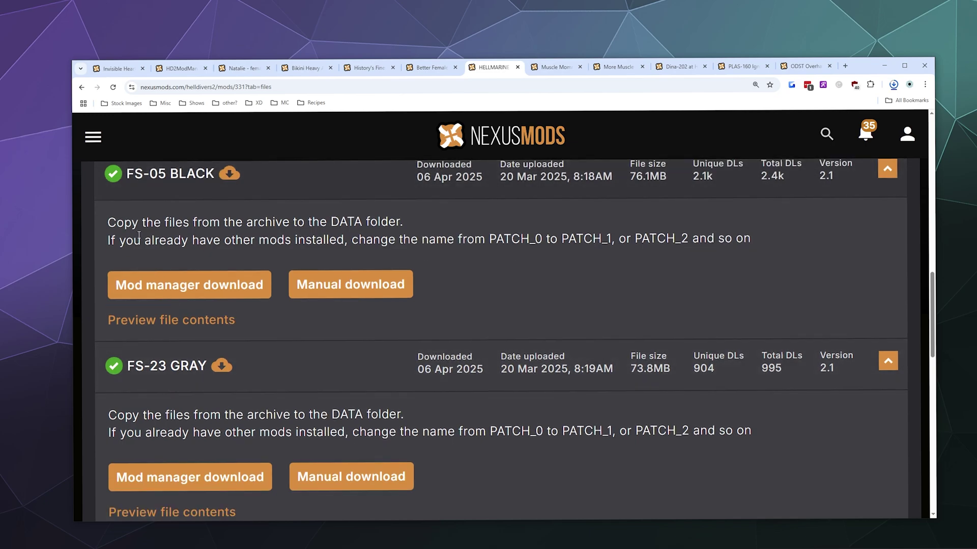
click(334, 297)
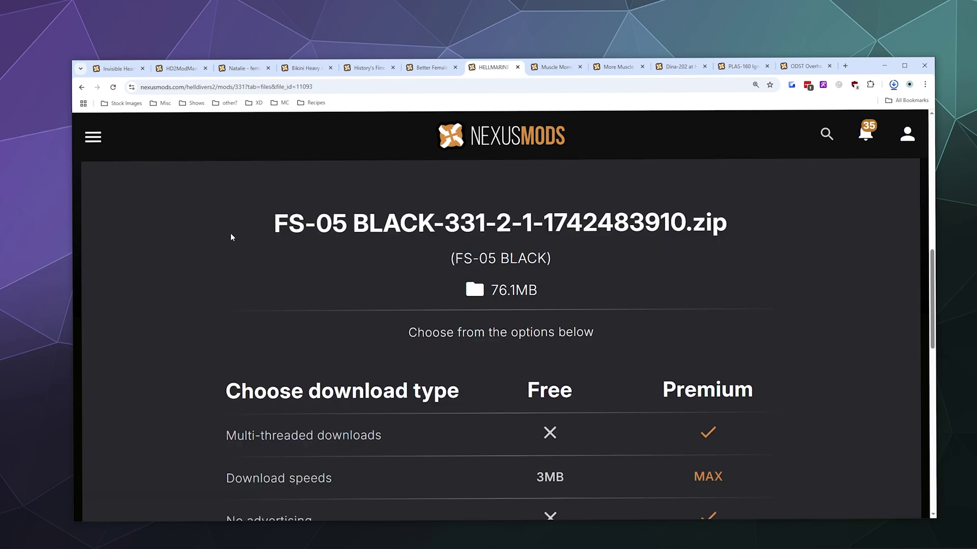
scroll(557, 282, down, 15)
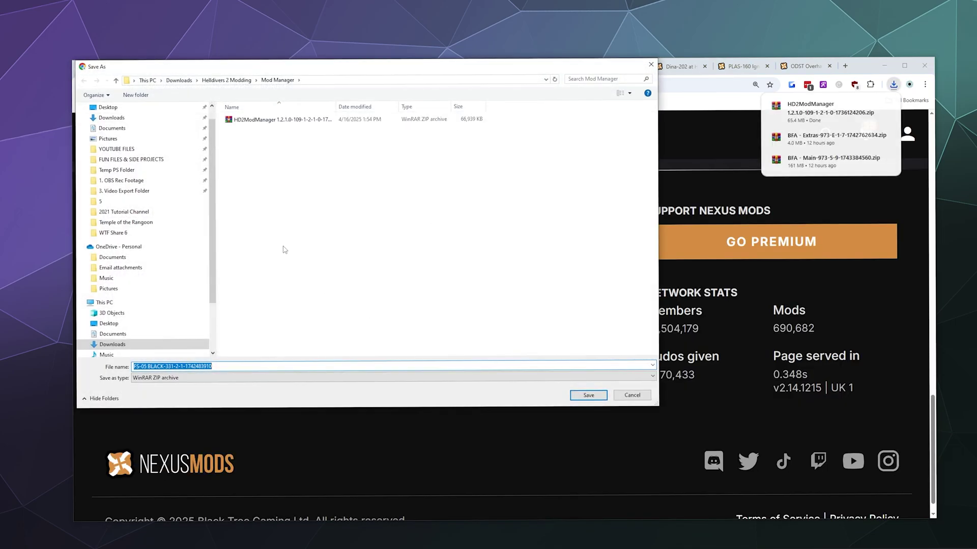
Save the FS-05 BLACK archive in The Mods folder inside Helldivers 2 Modding.
click(237, 81)
double_click(245, 128)
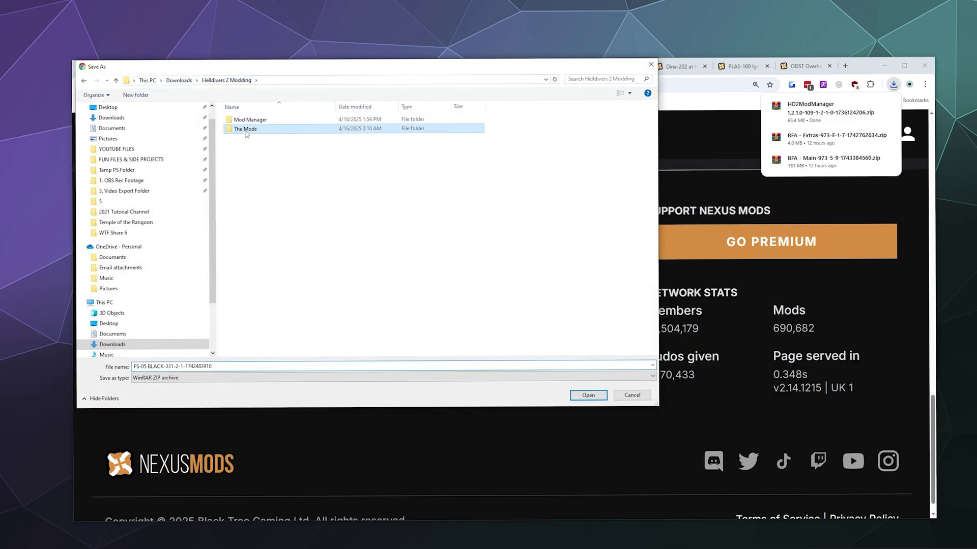
click(593, 396)
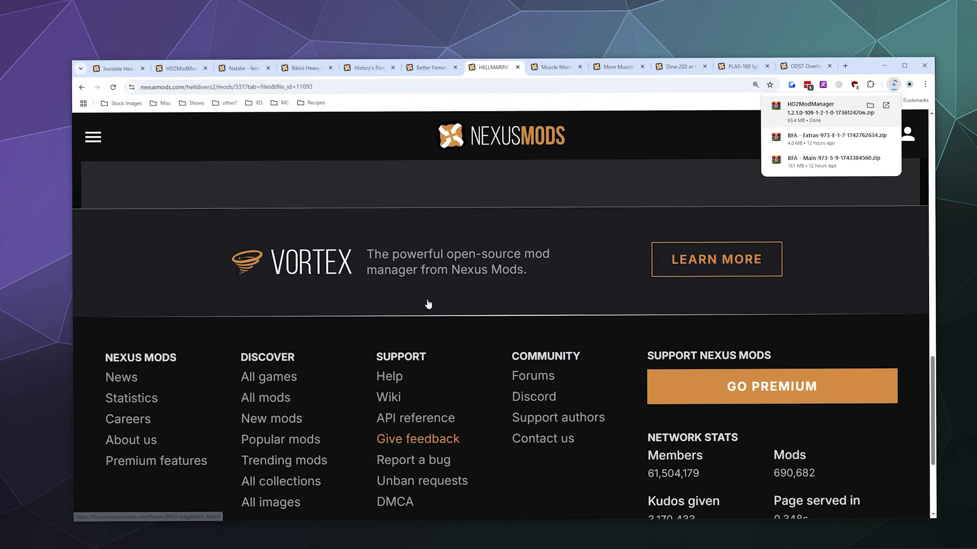
Download the FS-23 GRAY main file of the HELLMARINE mod manually at slow speed and save it in The Mods folder.
scroll(294, 262, up, 10)
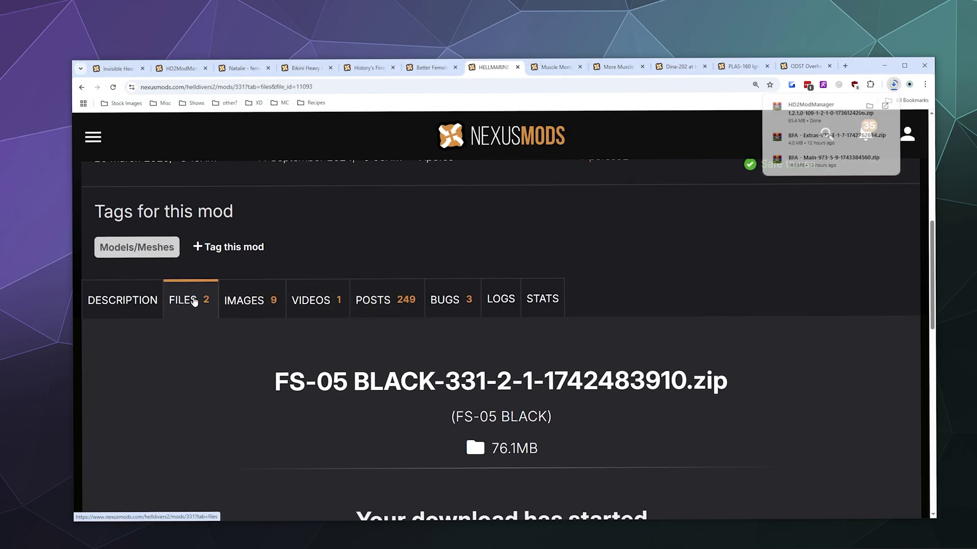
click(194, 301)
scroll(277, 321, down, 5)
scroll(278, 325, down, 3)
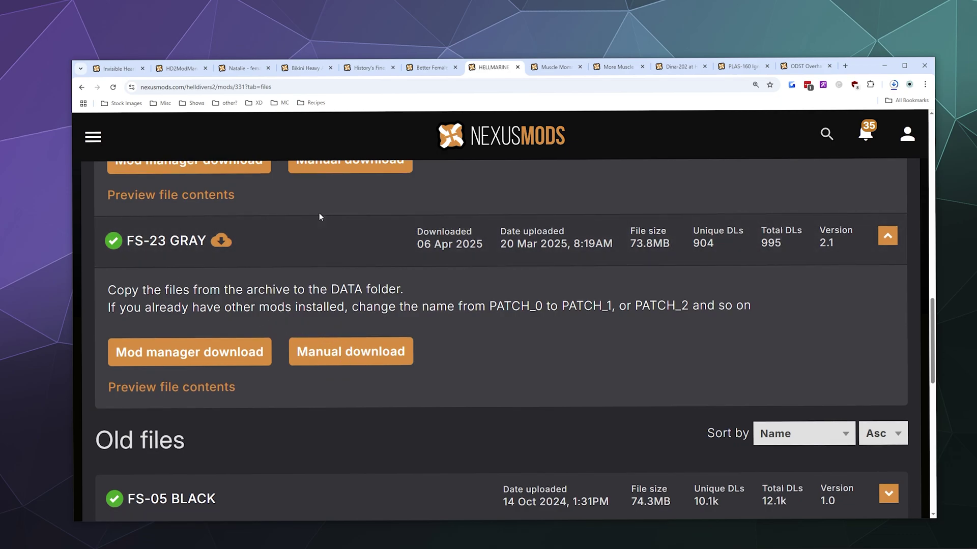
click(343, 360)
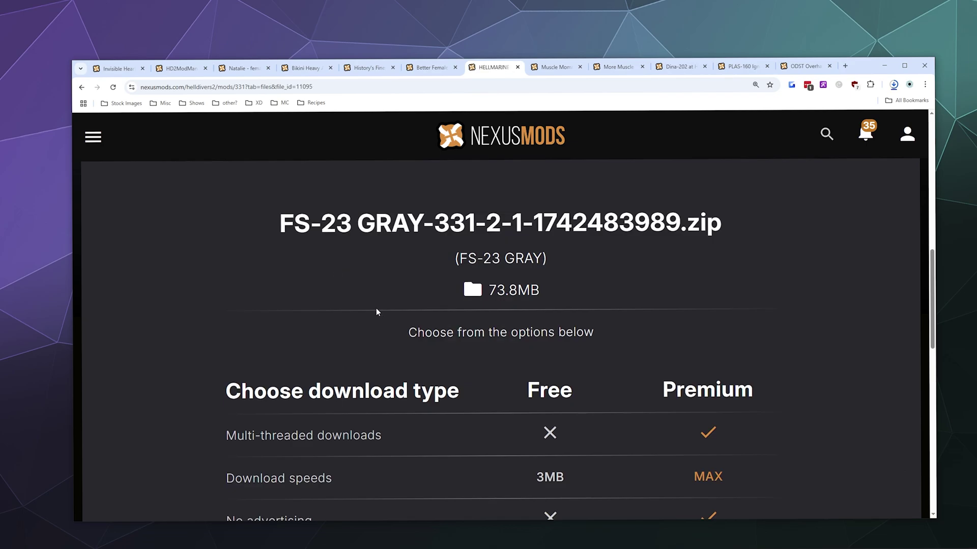
scroll(407, 310, down, 5)
click(524, 304)
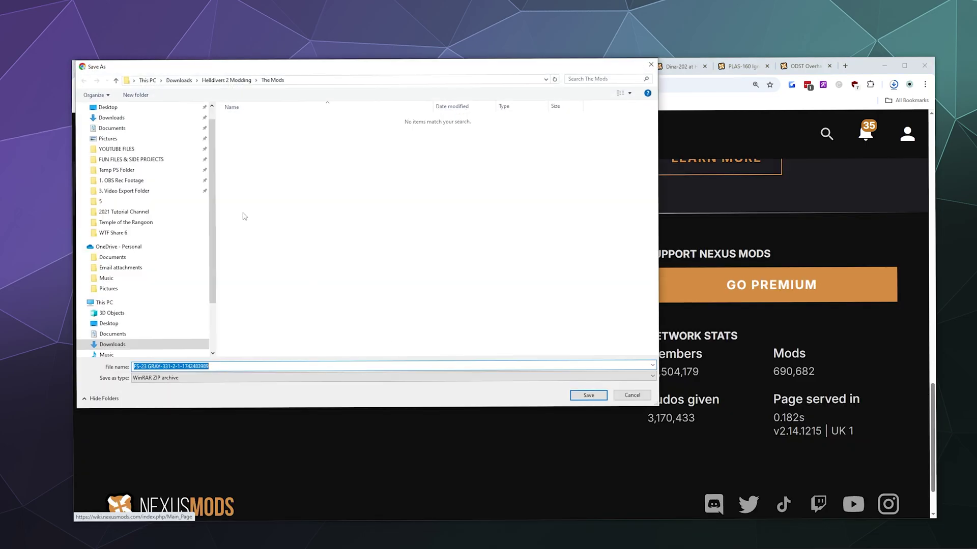
click(587, 396)
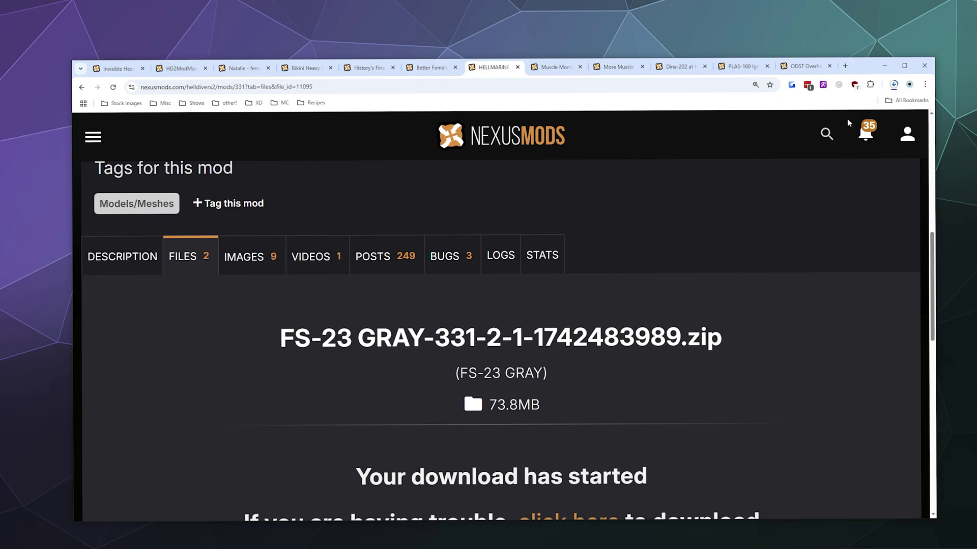
Show the downloaded HD2ModManager archive in its folder and extract it to a subfolder named after the archive.
click(894, 85)
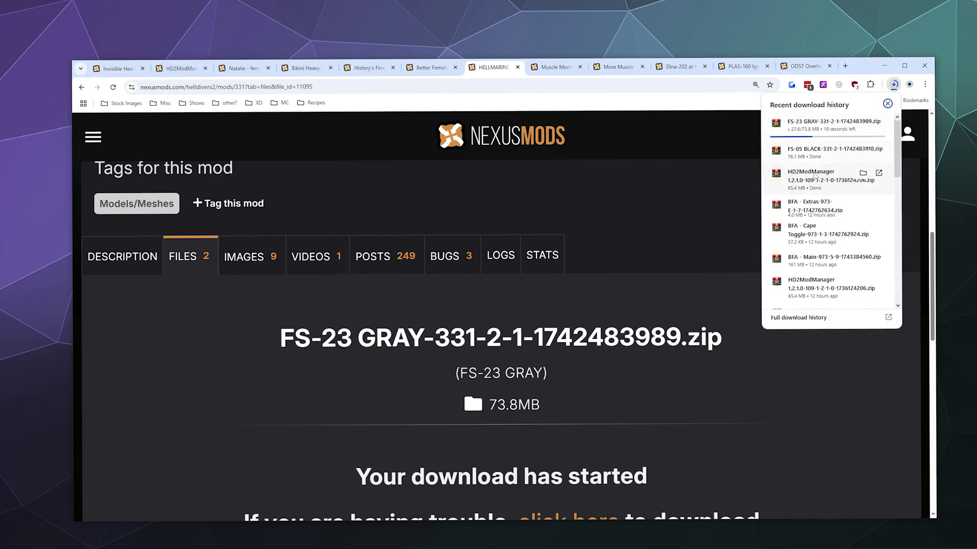
click(864, 174)
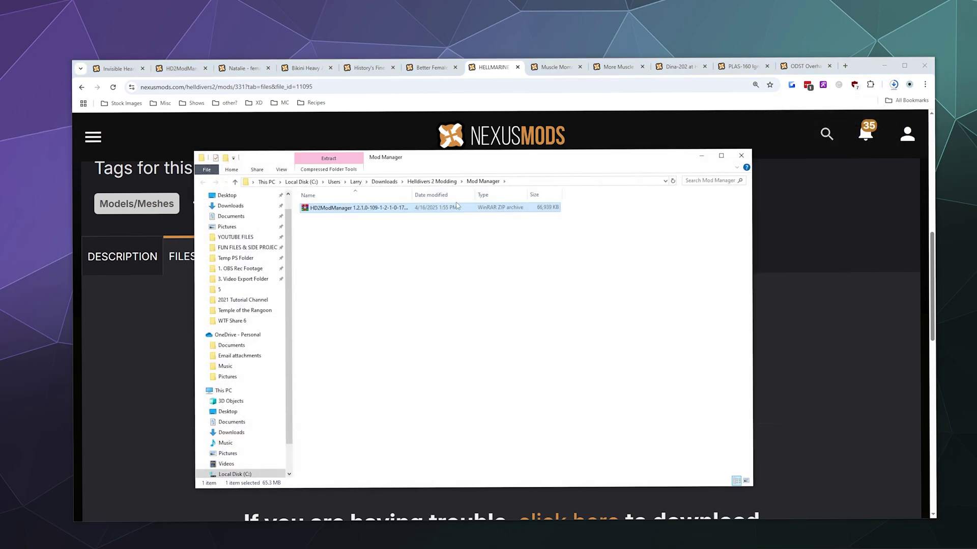
right_click(382, 209)
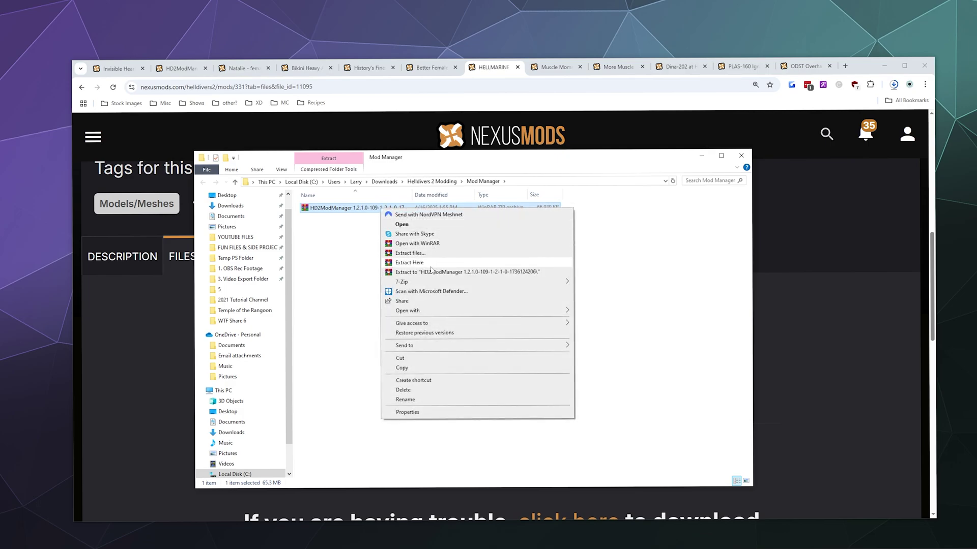
click(483, 273)
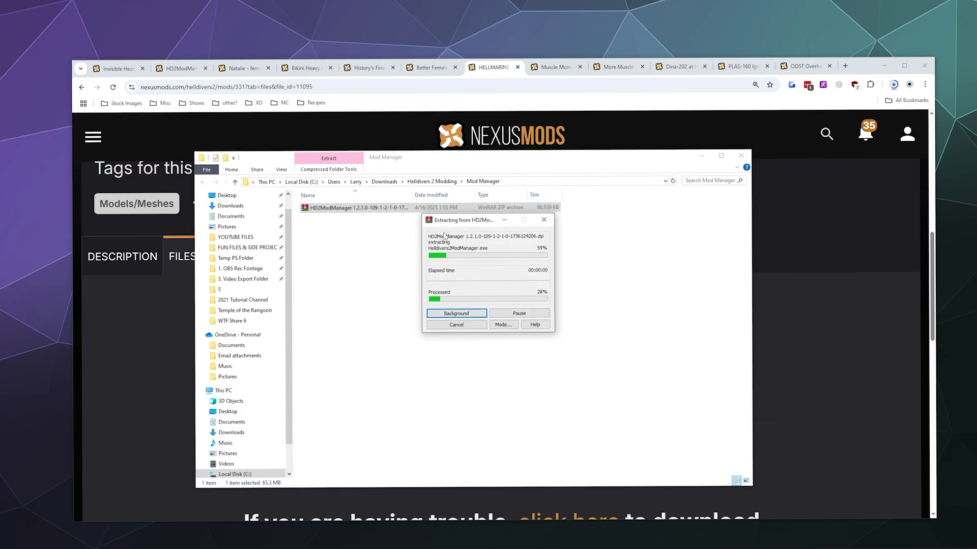
Run the Helldivers2ModManager application from the extracted HD2ModManager folder, allowing the unverified publisher.
click(351, 209)
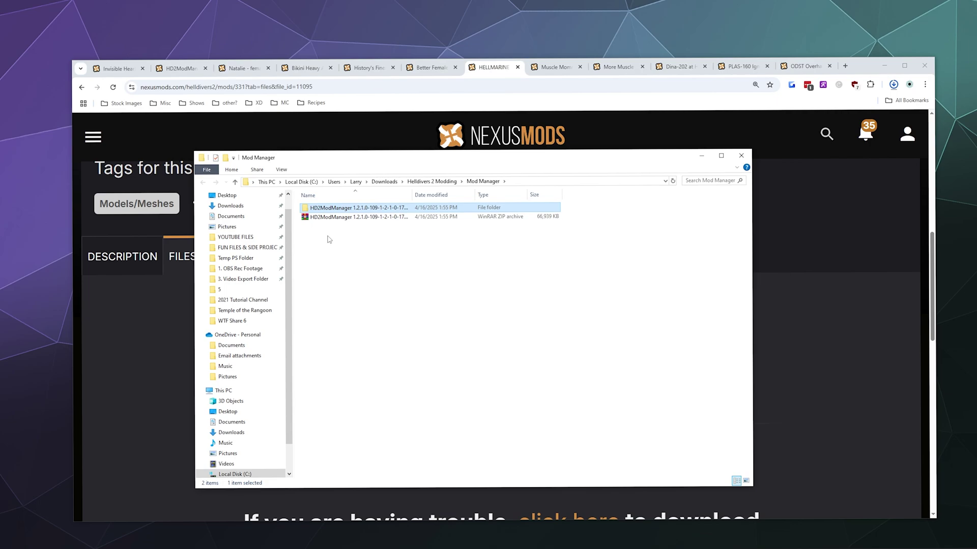
double_click(324, 210)
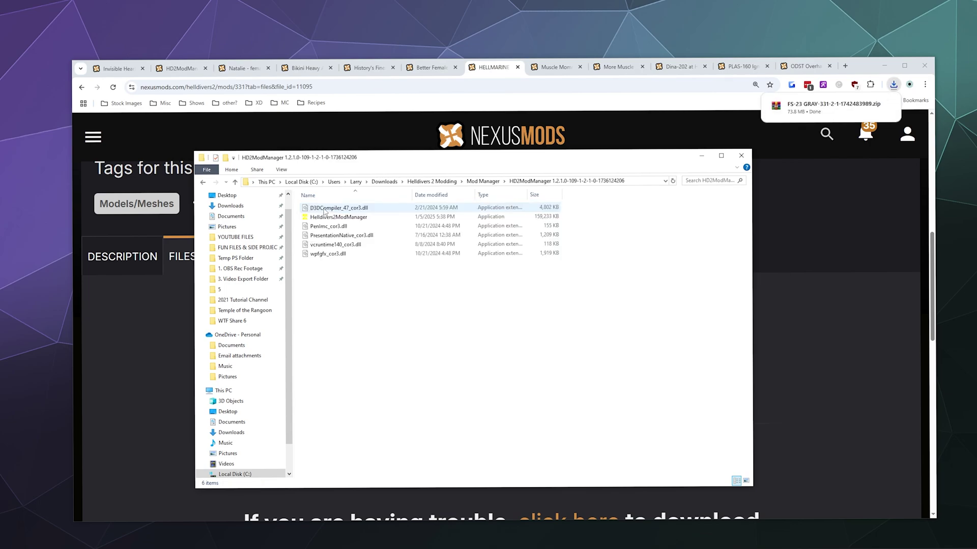
double_click(323, 219)
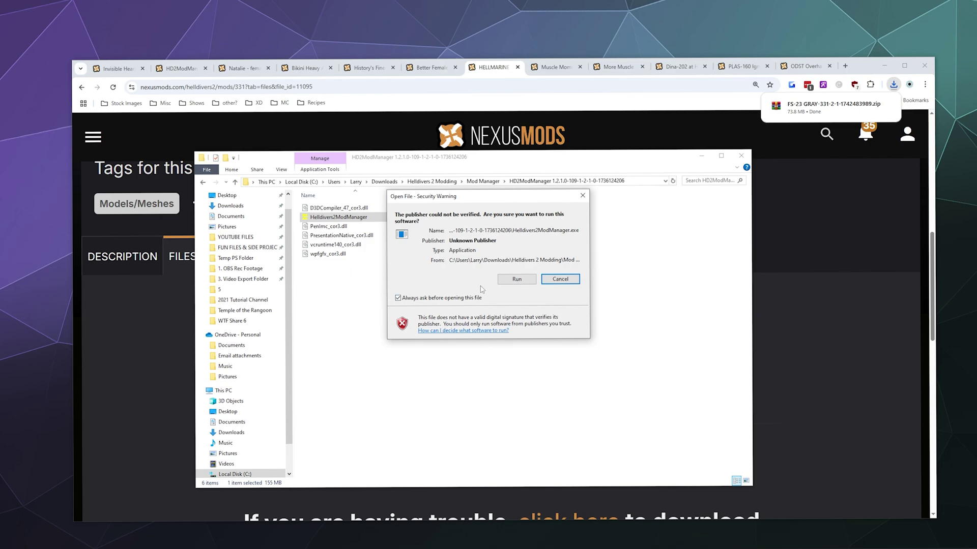
click(516, 279)
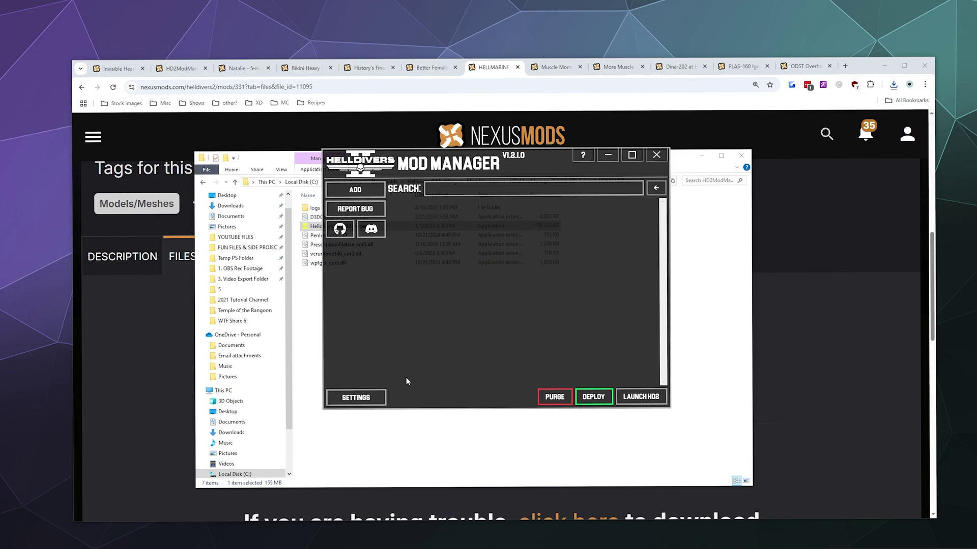
Open the mod manager settings and bring up the folder chooser for the game directory.
click(359, 399)
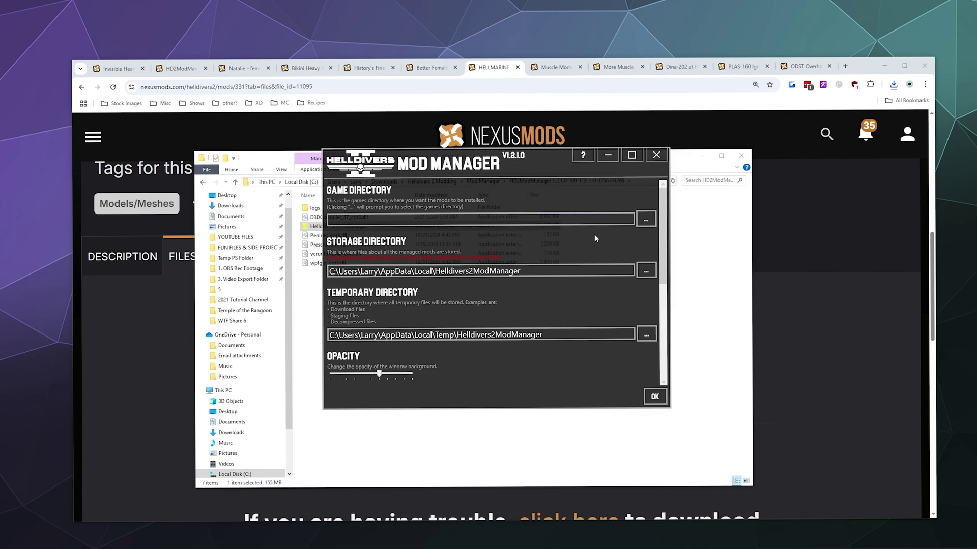
click(645, 224)
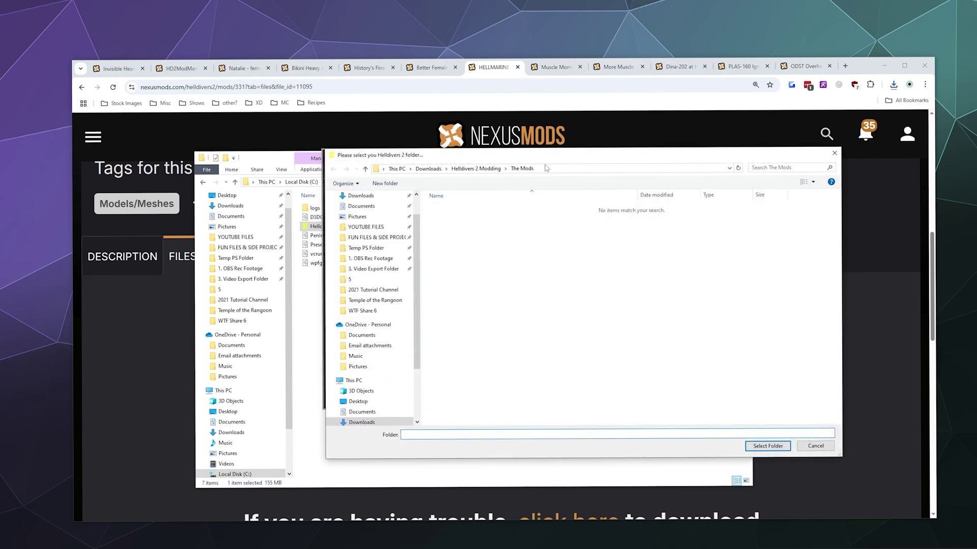
drag(546, 154, 483, 137)
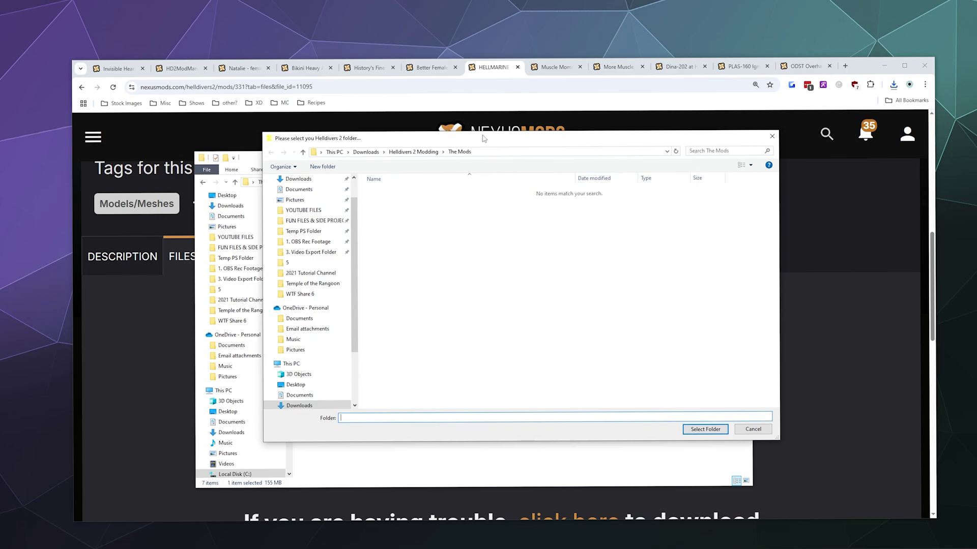
Switch to Steam, browse the local files of HELLDIVERS 2, copy the game folder's path, and close both windows.
click(338, 545)
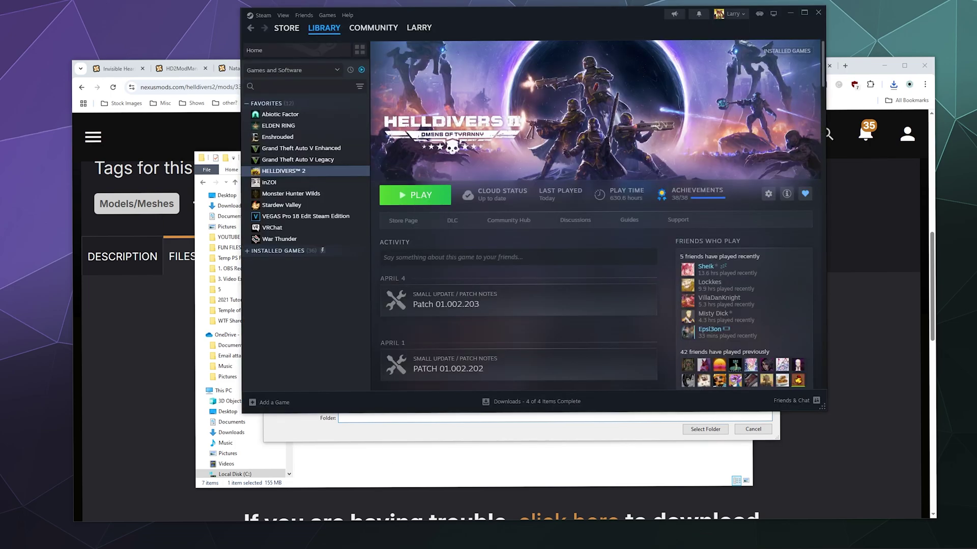
right_click(344, 174)
mouse_move(384, 239)
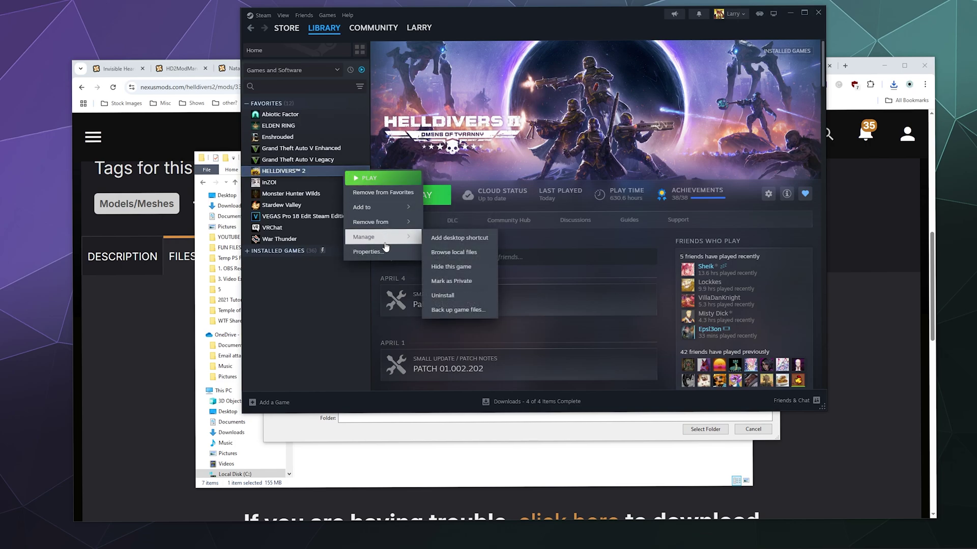
click(468, 257)
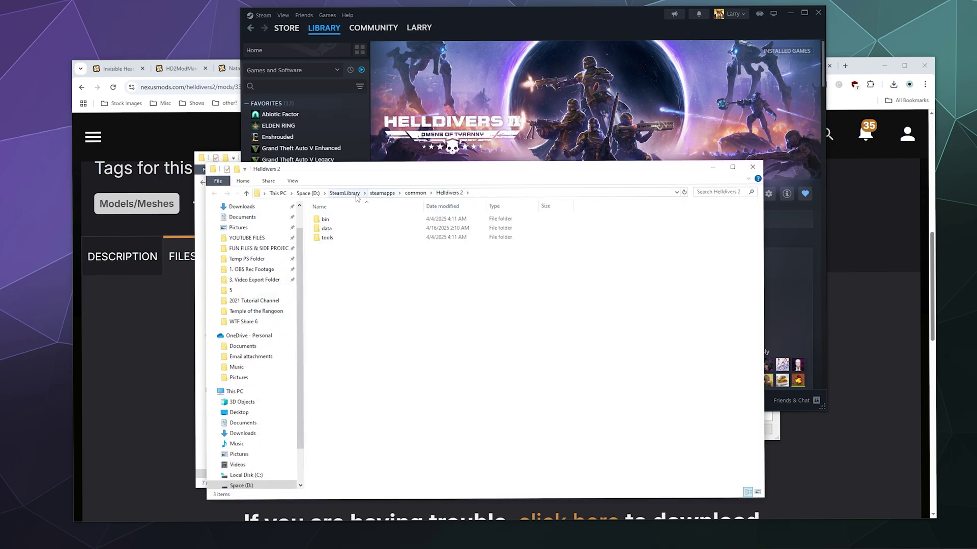
click(500, 193)
key(ctrl+c)
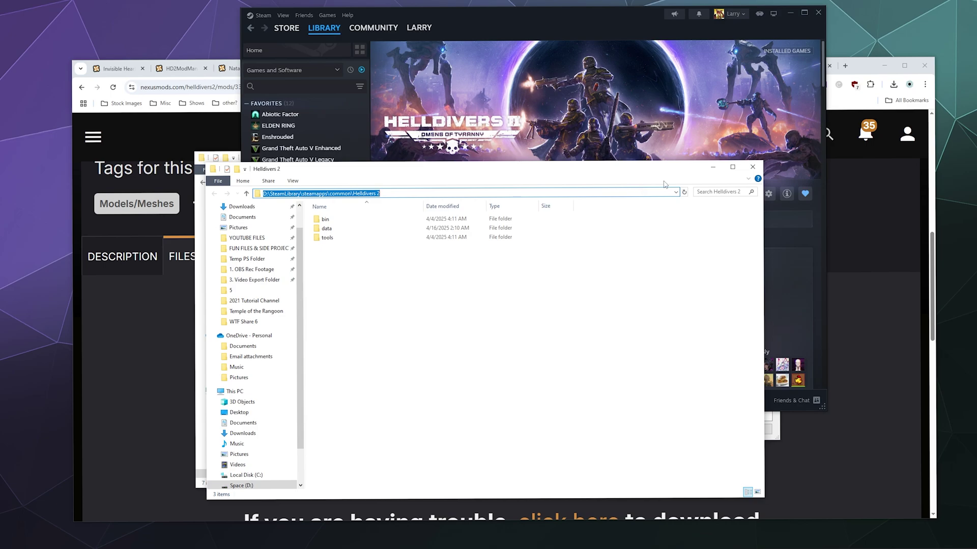
click(753, 168)
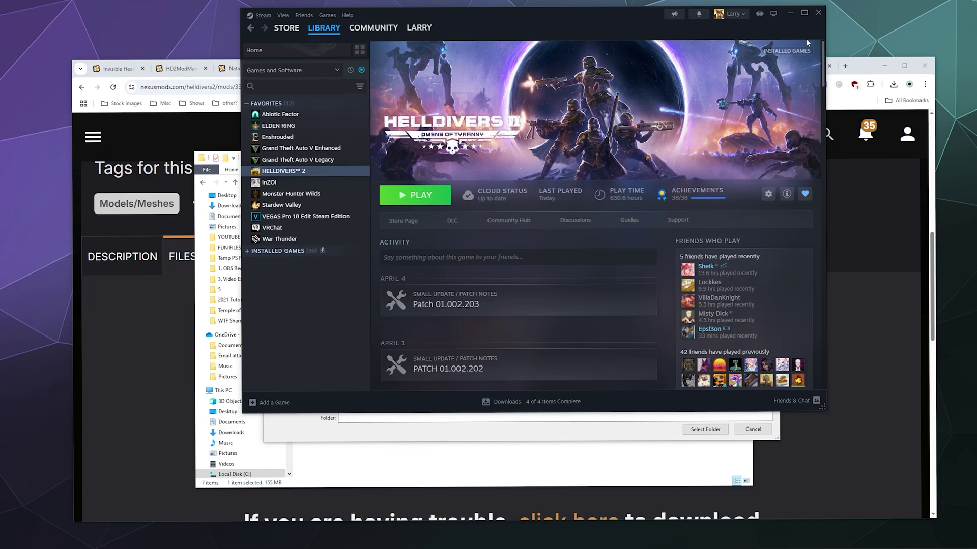
click(818, 13)
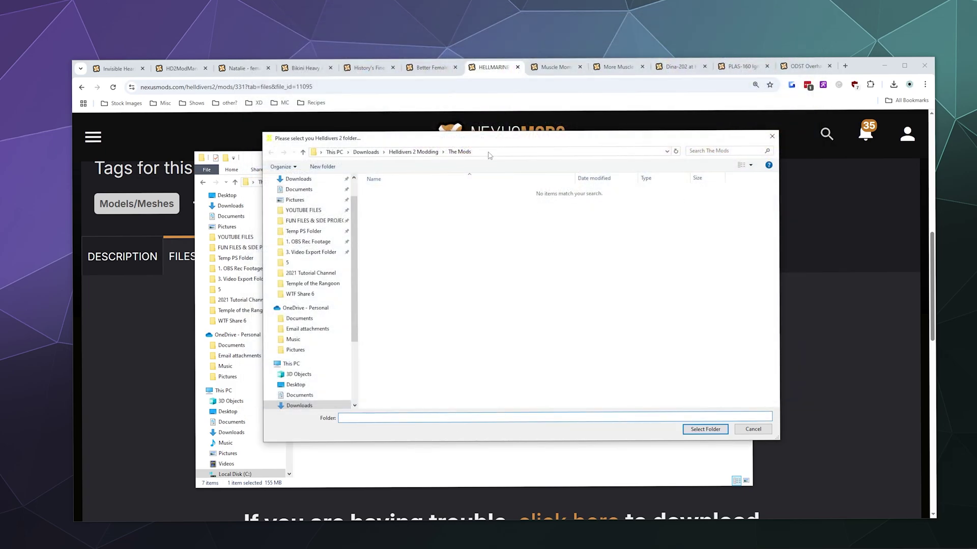
Set the game directory to D:\SteamLibrary\steamapps\common\Helldivers 2 and accept the settings.
click(489, 152)
key(ctrl+v)
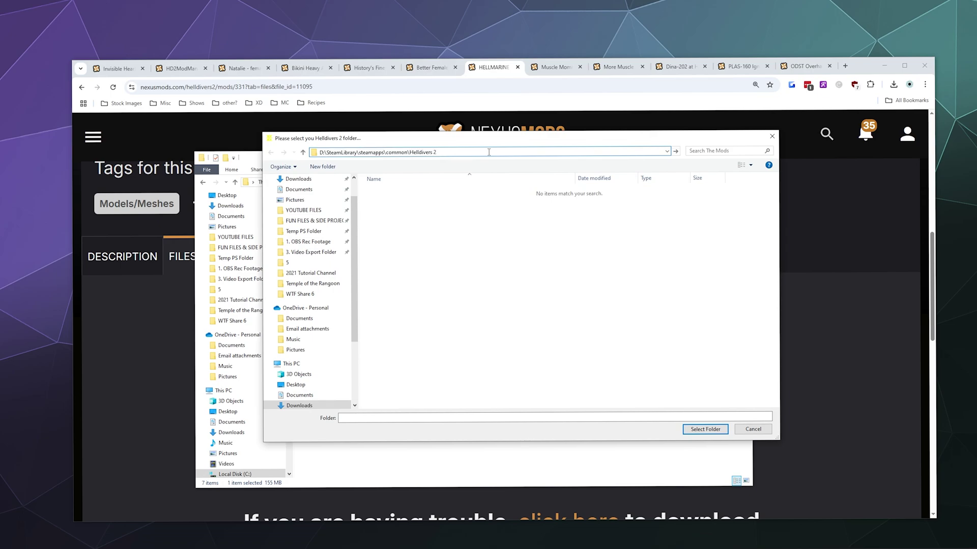
key(Return)
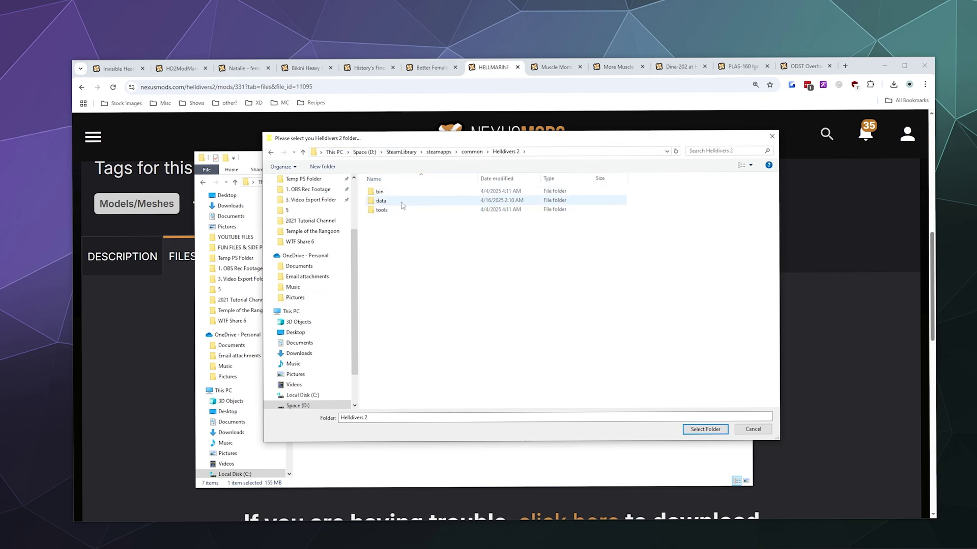
click(710, 432)
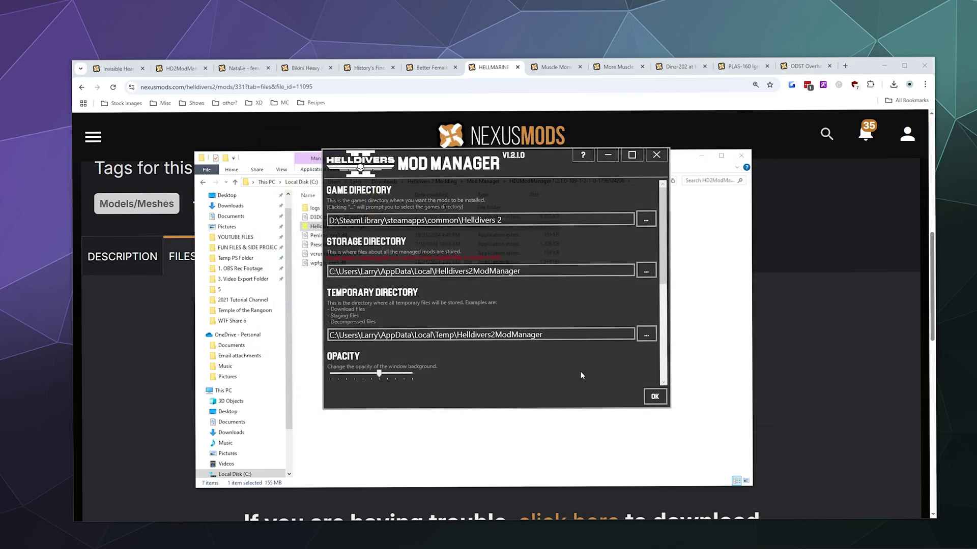
click(655, 396)
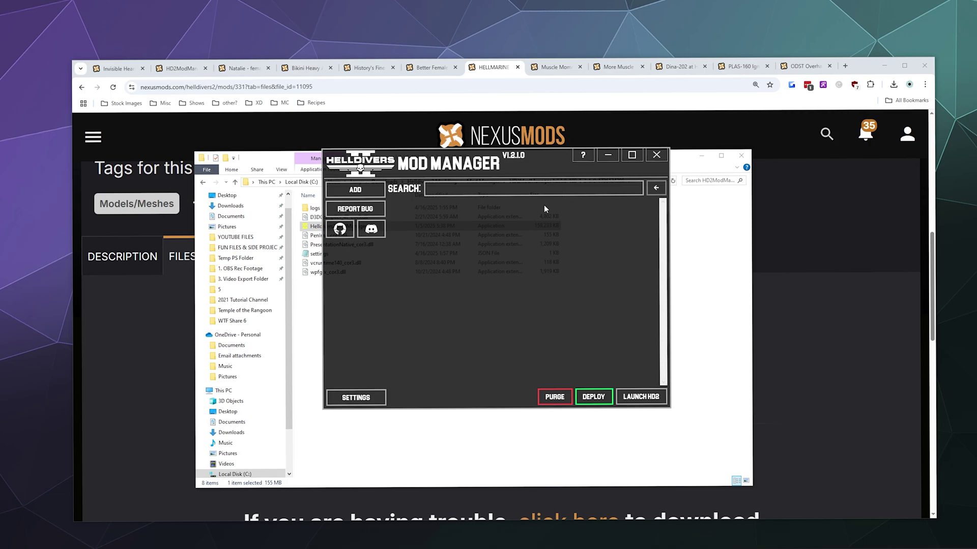
Add the FS-05 BLACK archive from The Mods folder in Downloads > Helldivers 2 Modding to the mod manager.
click(359, 191)
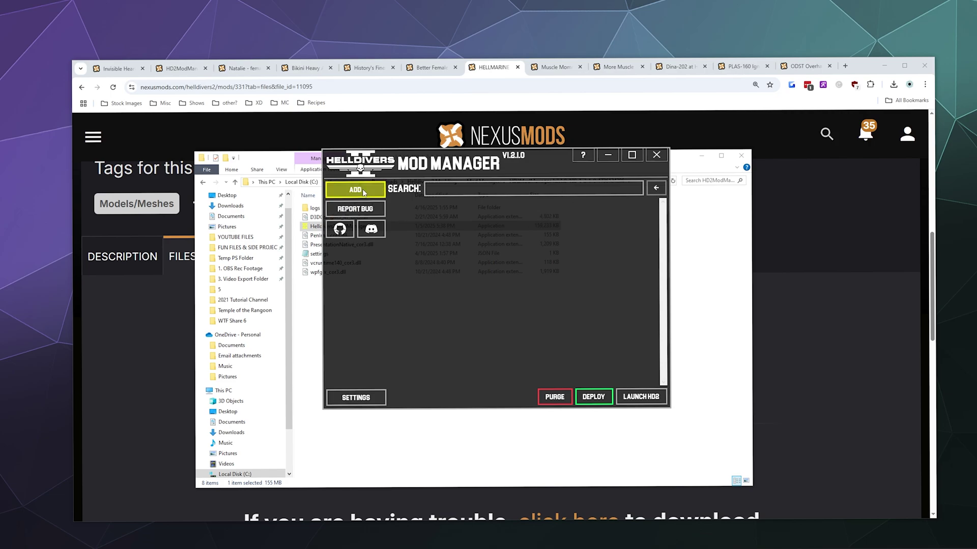
scroll(310, 220, up, 3)
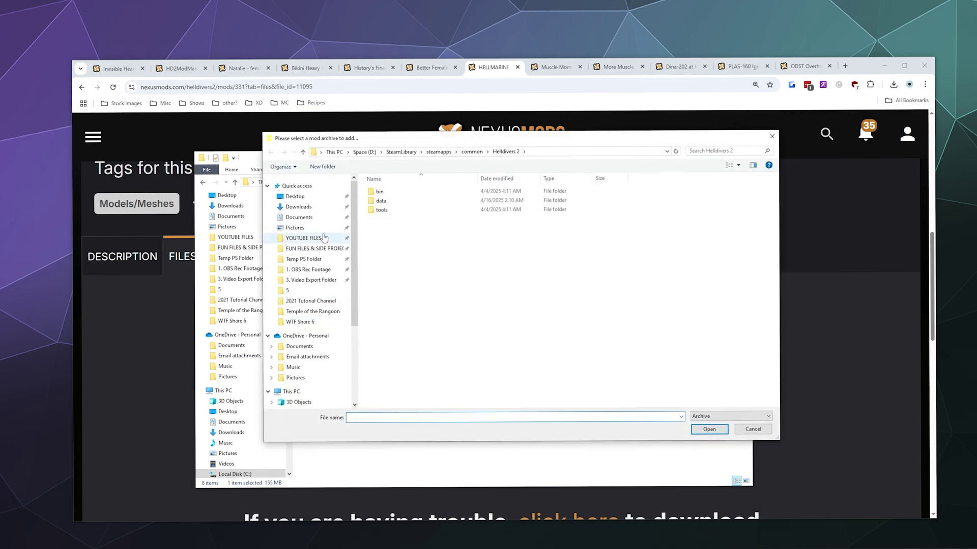
click(319, 207)
double_click(393, 213)
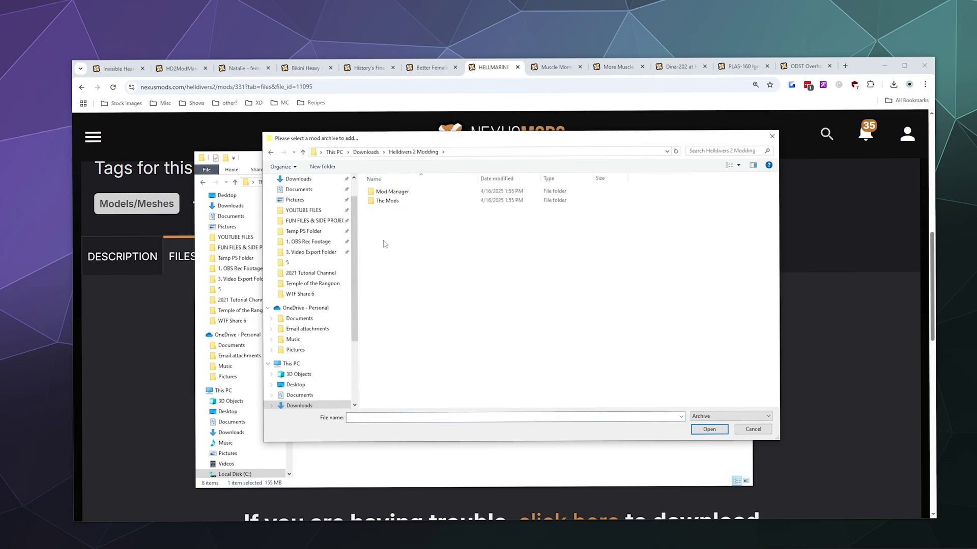
double_click(389, 201)
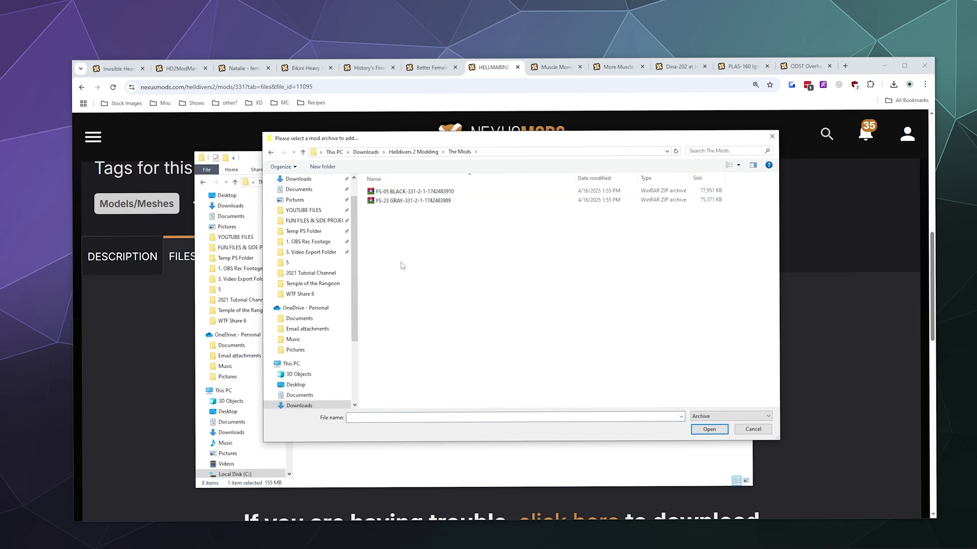
click(400, 192)
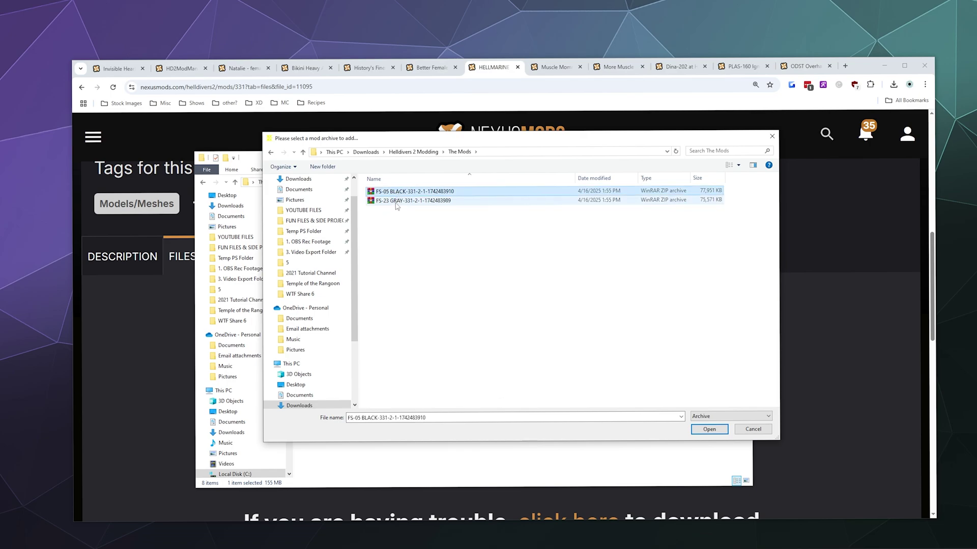
click(709, 429)
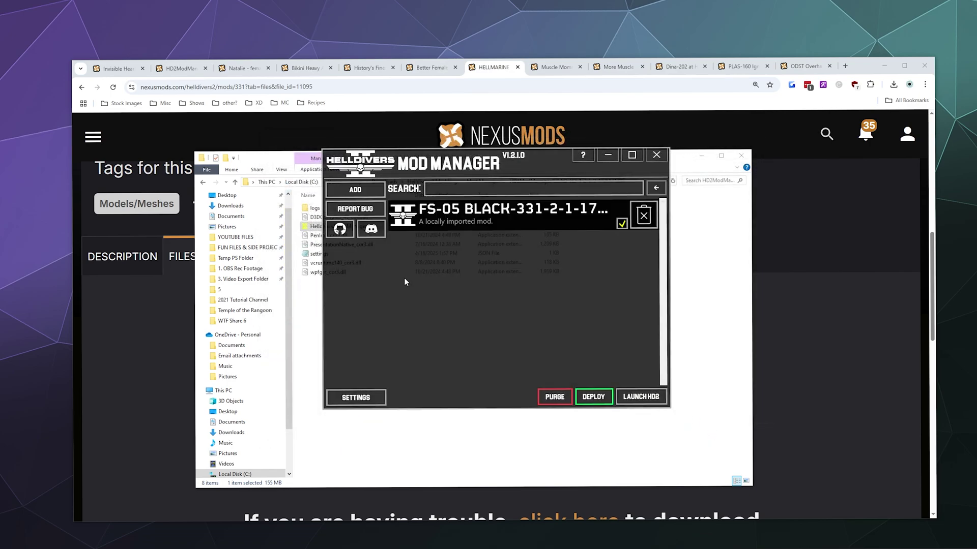
Add the FS-23 GRAY archive to the mod manager and deploy both mods to the game.
click(366, 193)
double_click(426, 205)
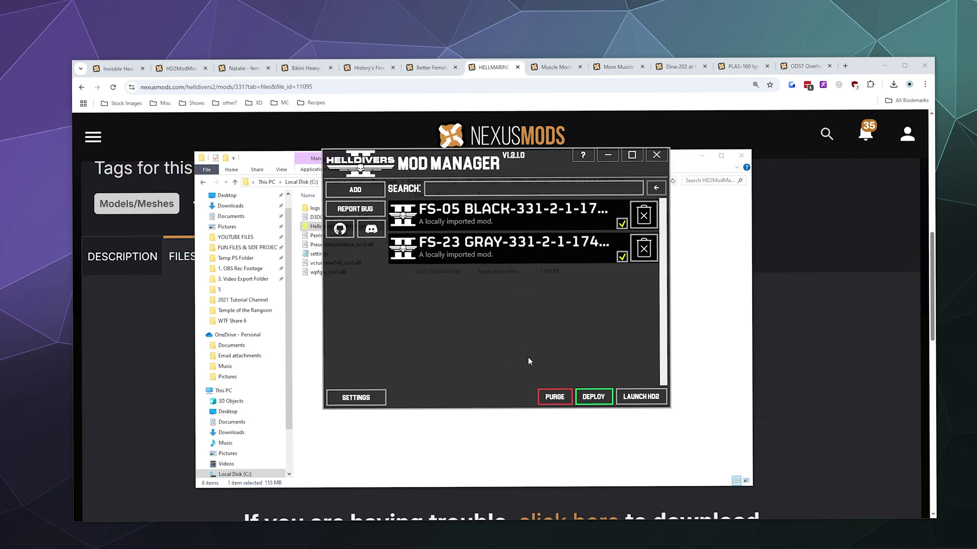
click(593, 397)
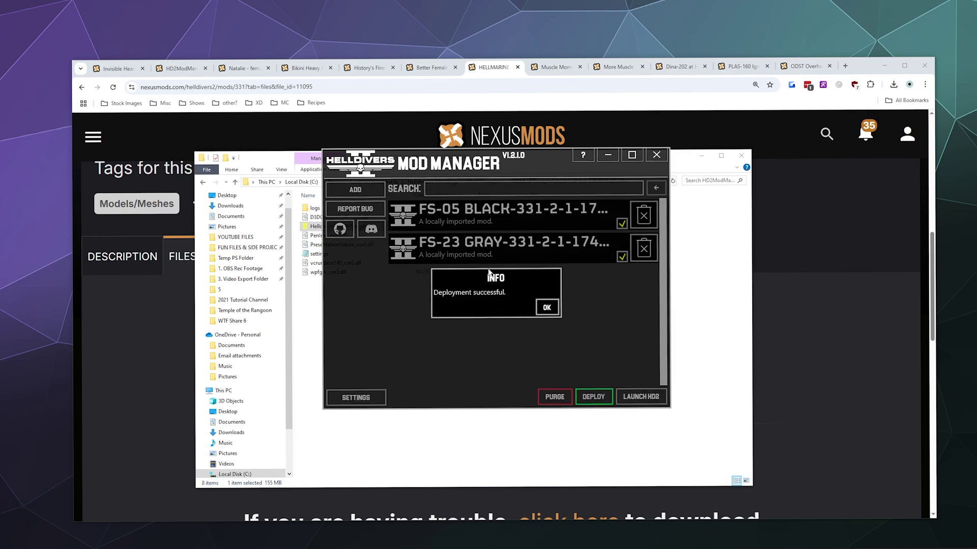
click(546, 308)
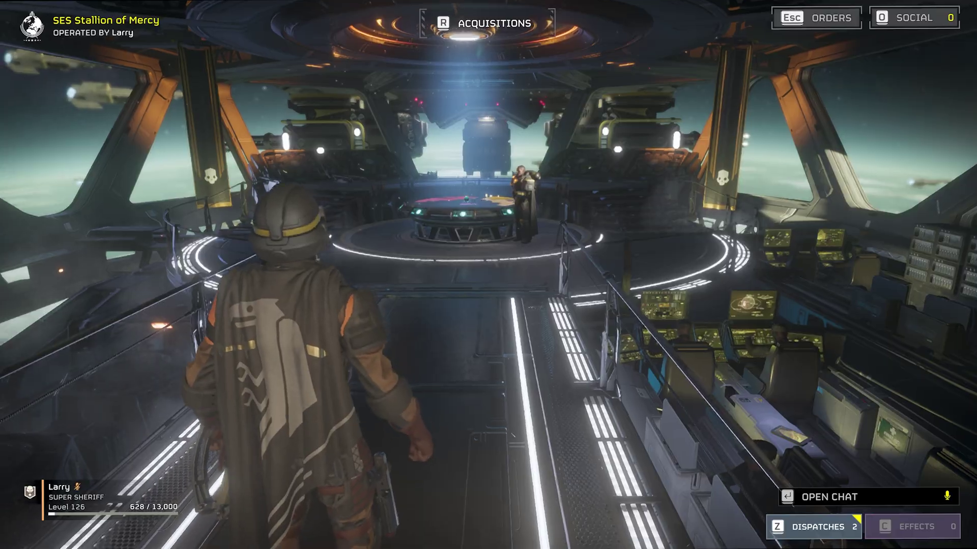
In Helldivers 2, walk to the ship's armory station and enter its armor, helmet and cape section.
key(w)
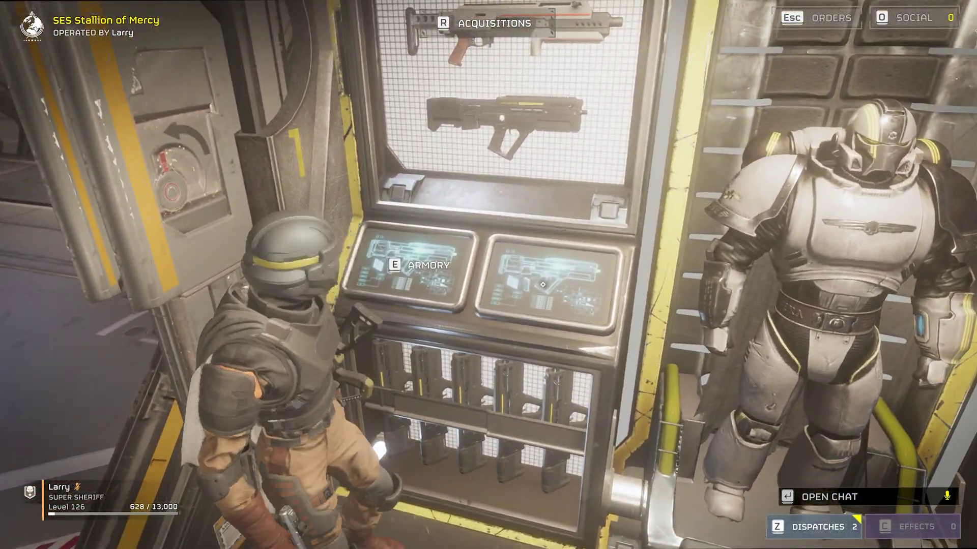
key(e)
key(e)
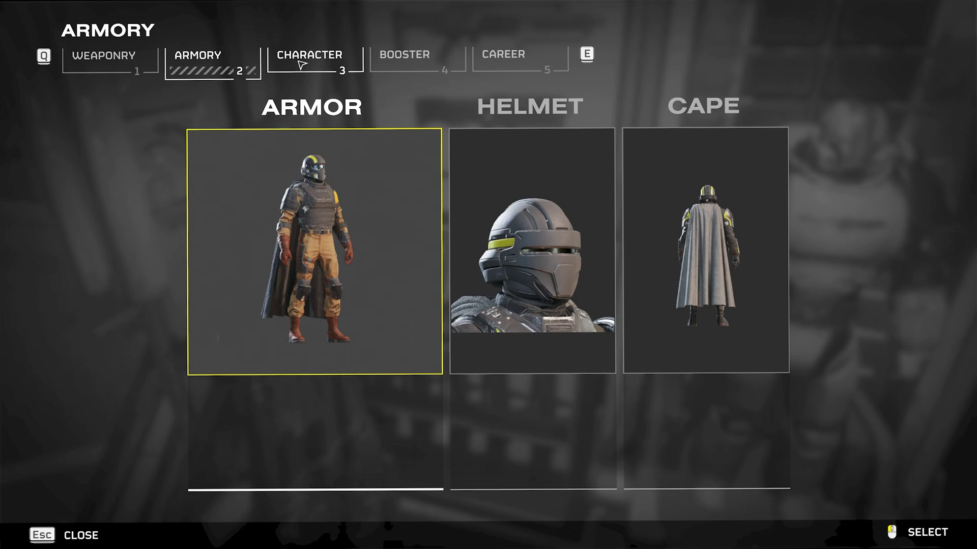
Equip the Brawny body type for the character and return to the armory overview.
click(302, 65)
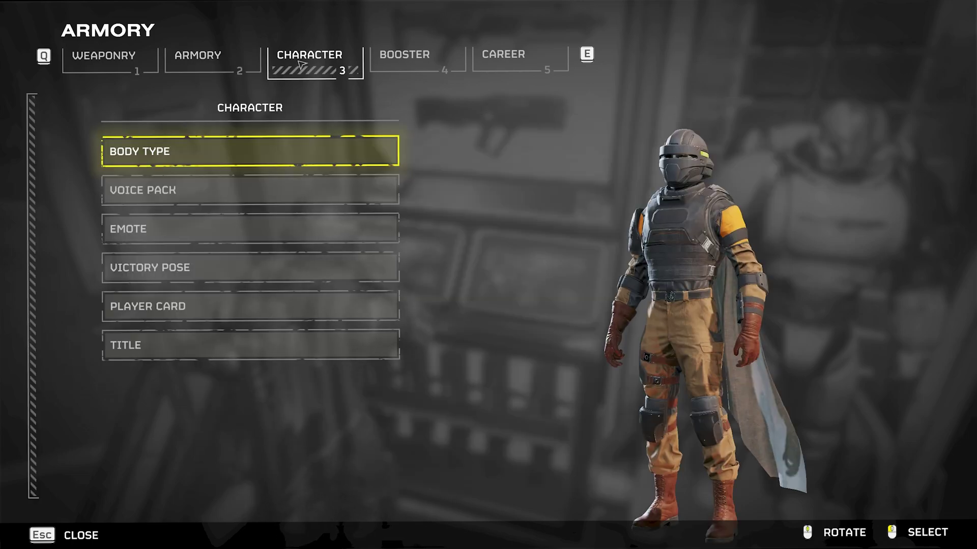
click(278, 152)
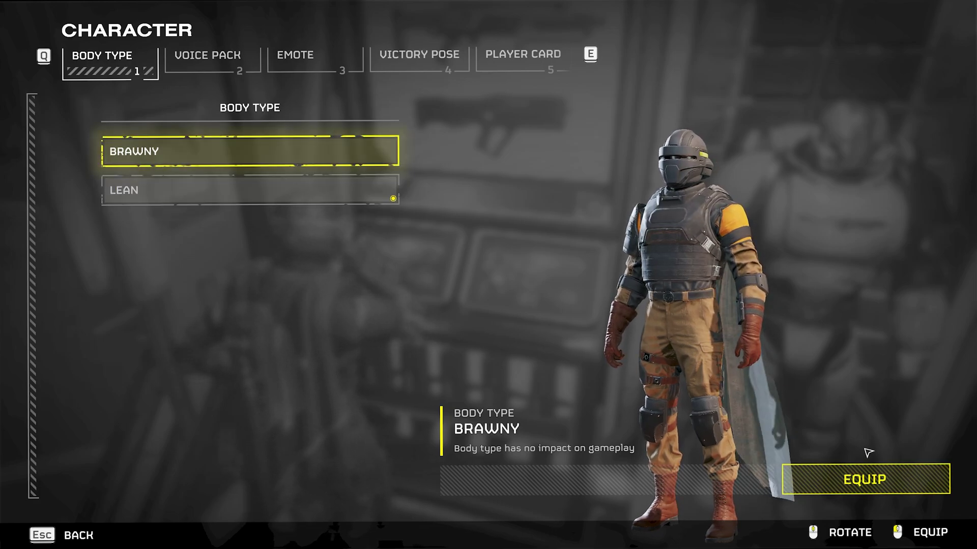
click(864, 474)
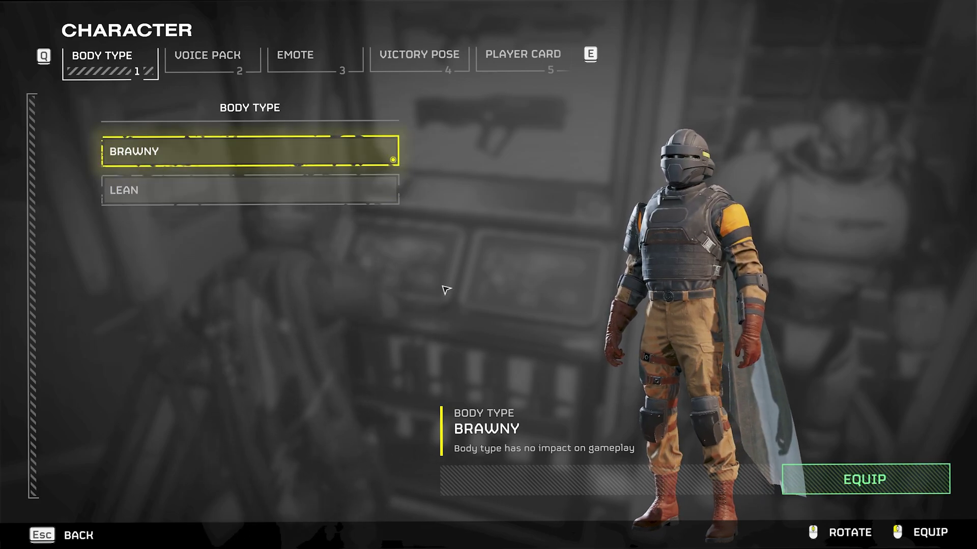
key(Escape)
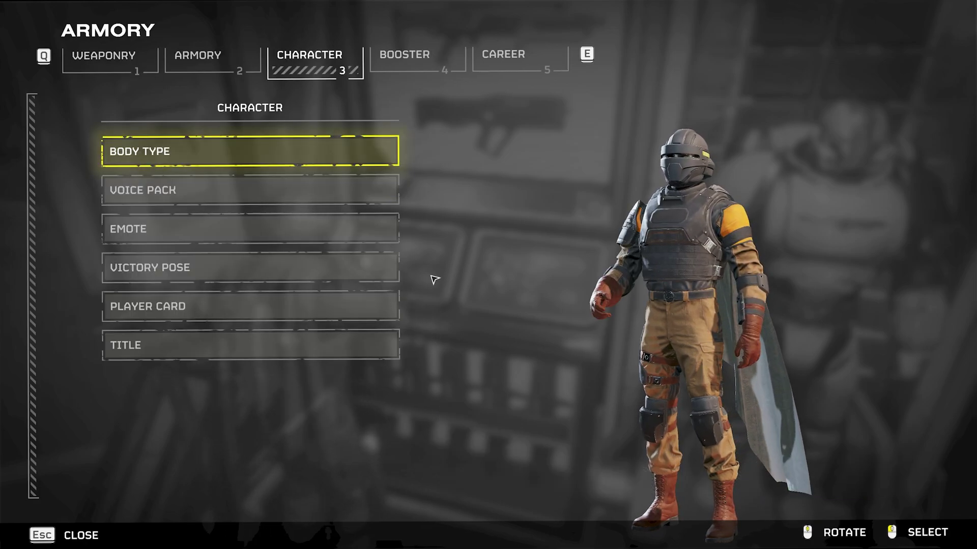
Browse the armor collection down to the heavy armors and preview the SA-32 Dynamo on the character.
click(176, 66)
click(211, 178)
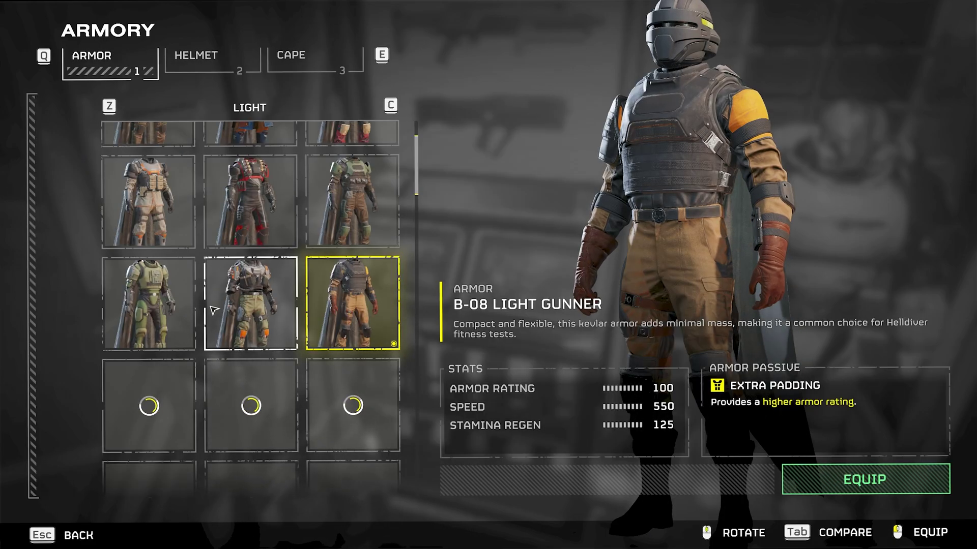
scroll(214, 309, down, 10)
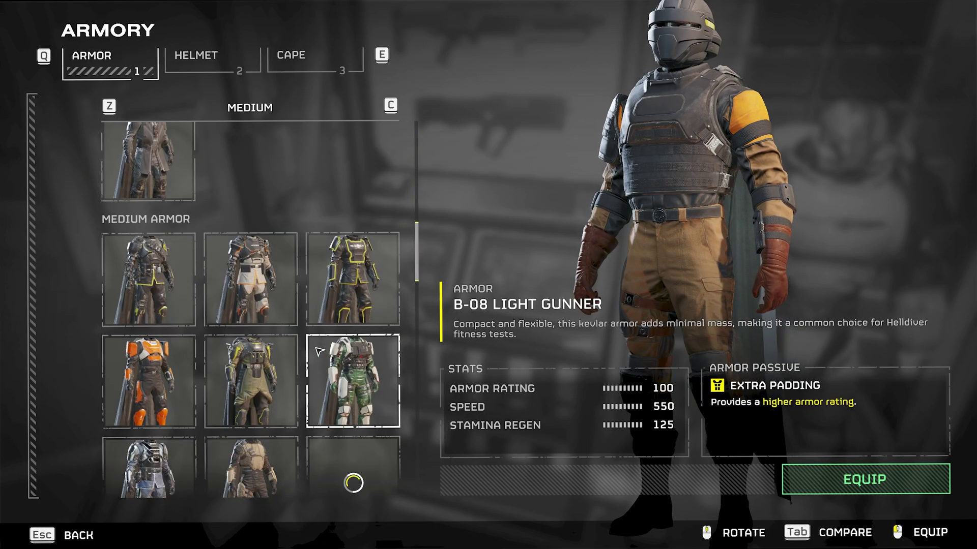
scroll(319, 351, down, 10)
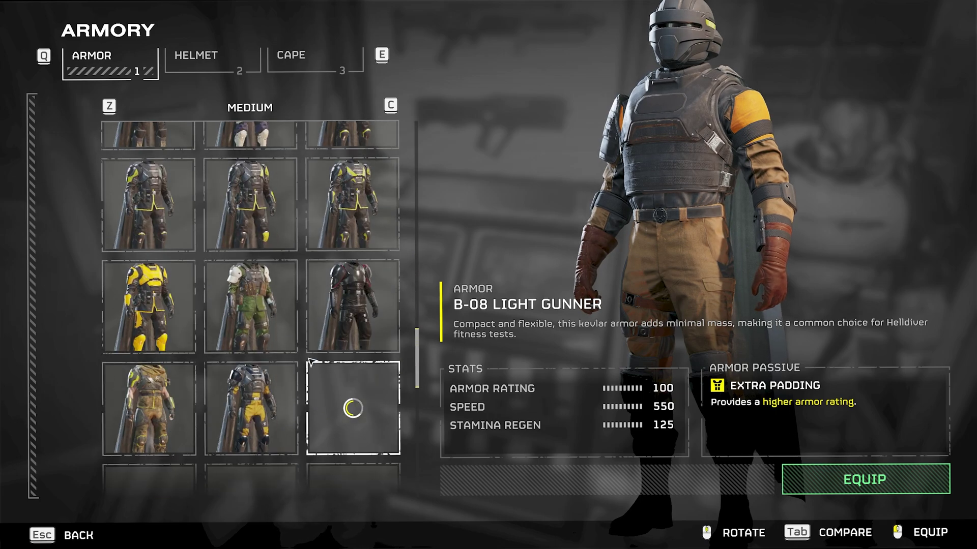
scroll(305, 356, down, 5)
scroll(291, 344, down, 3)
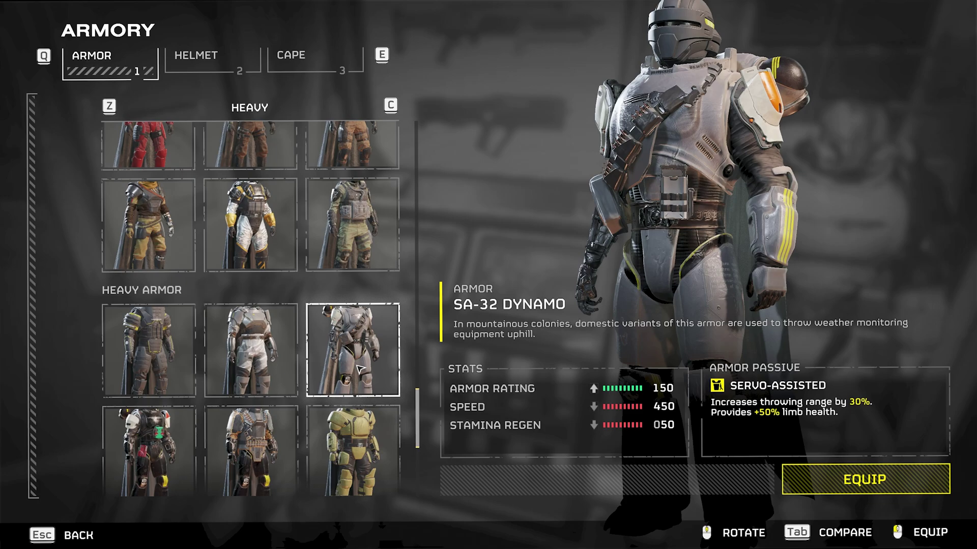
click(359, 368)
Look further through the heavy armors and preview the PH-202 Twigsnapper on the character.
scroll(361, 358, down, 2)
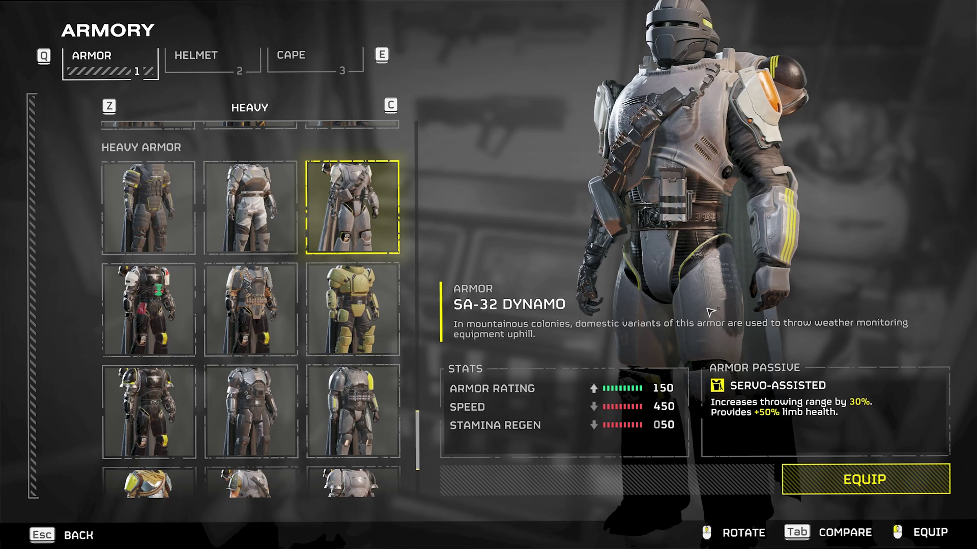
scroll(283, 306, down, 2)
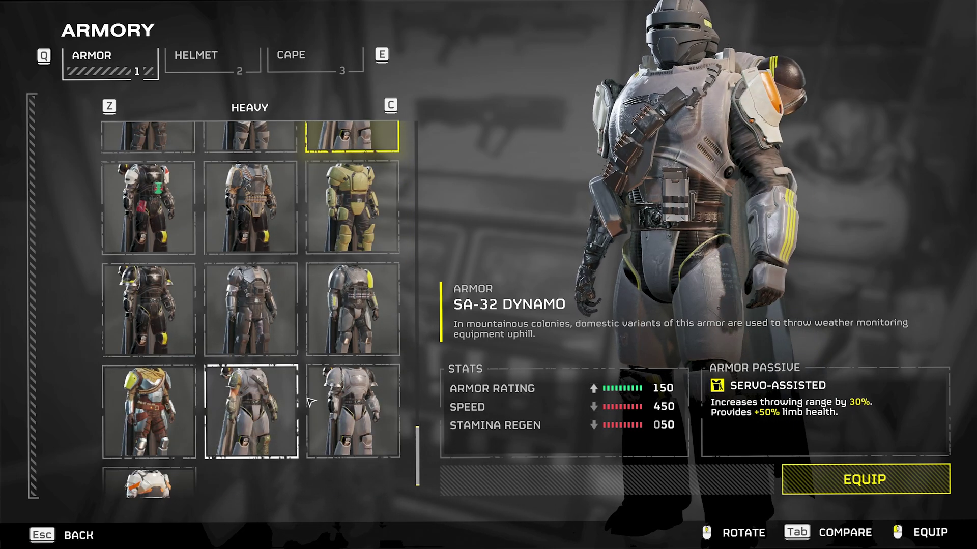
click(385, 415)
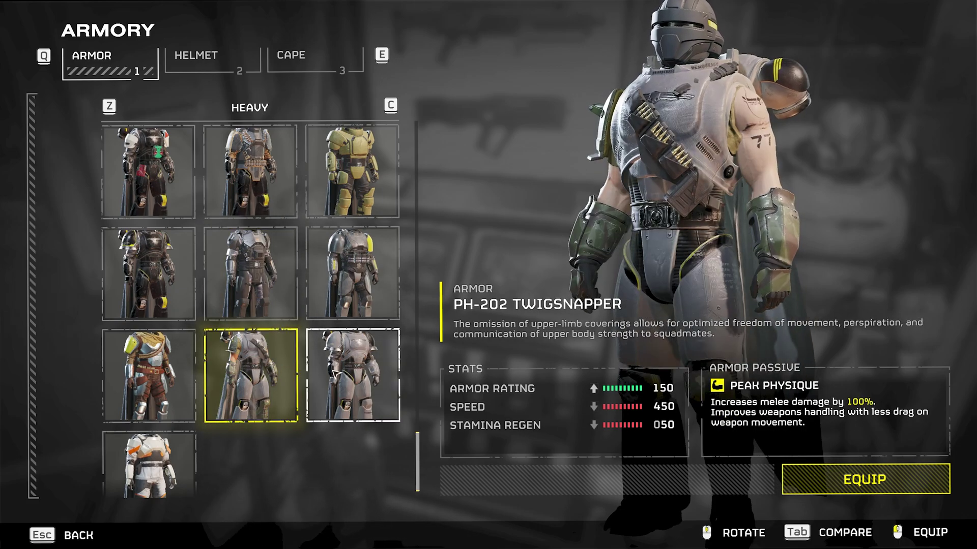
Preview the FS-23 Battle Master heavy armor, then equip the FS-05 Marksman armor on the character.
click(153, 262)
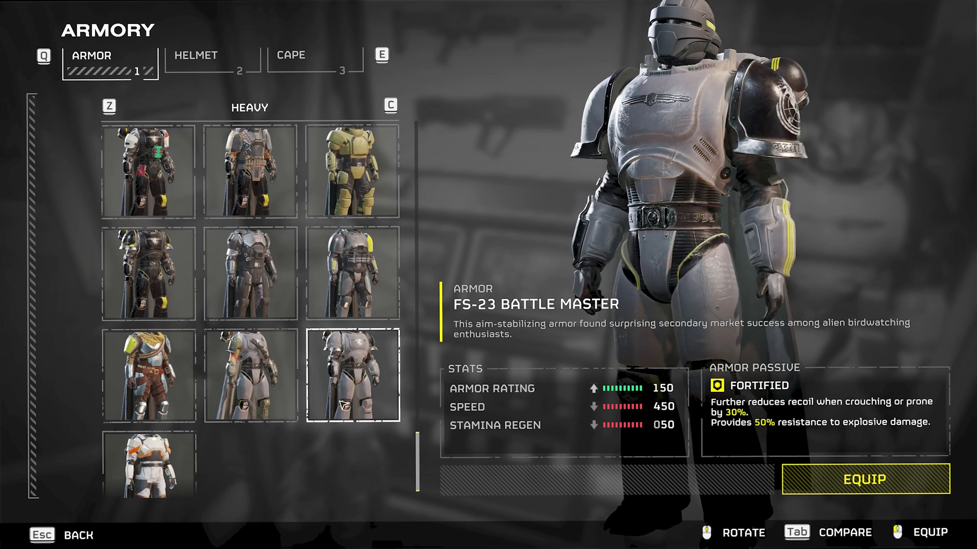
click(151, 261)
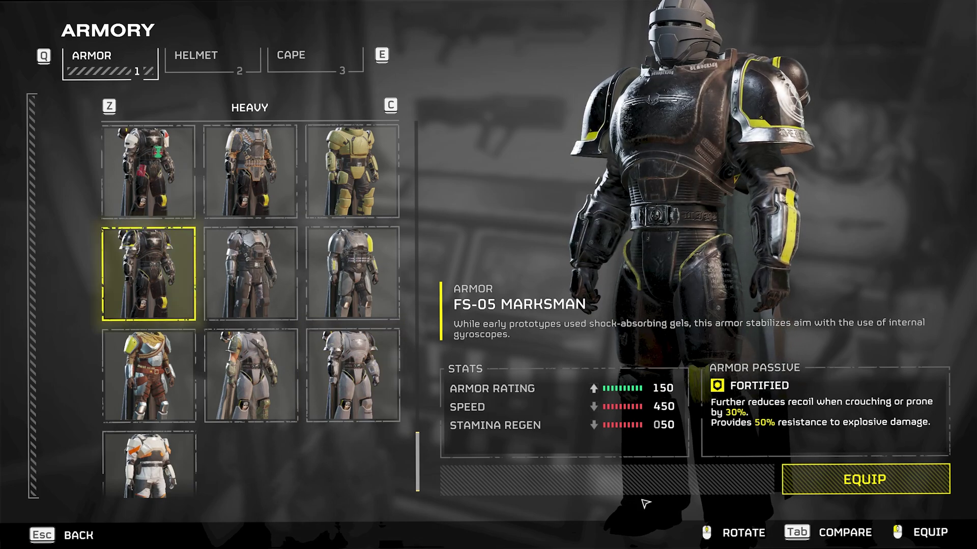
click(847, 485)
click(376, 396)
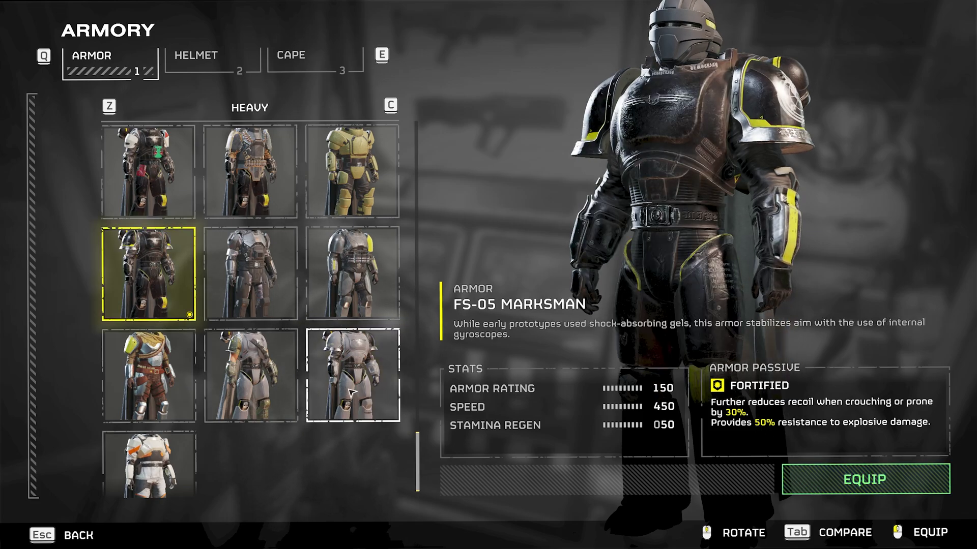
click(139, 291)
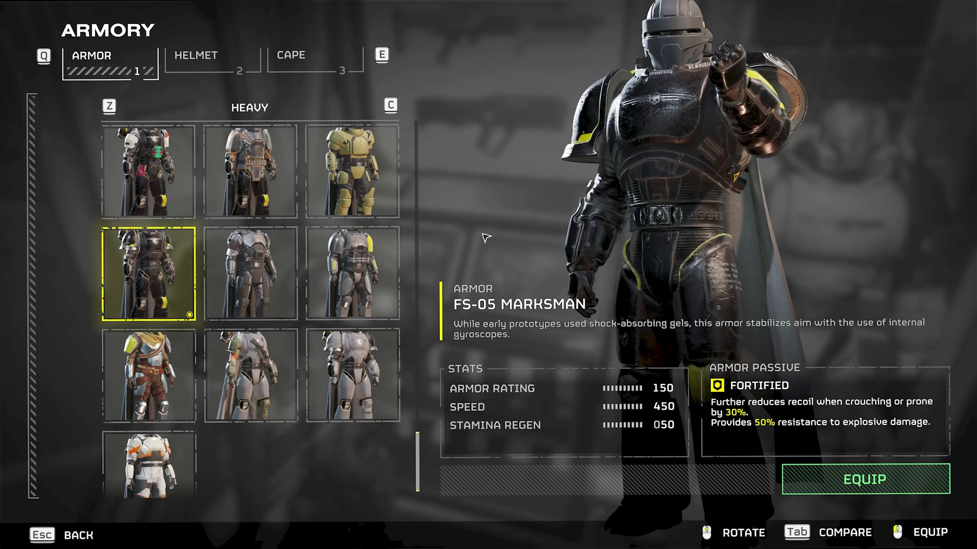
Browse through the helmet collection and back to its start, and preview the CW-22 Kodiak helmet on the character.
click(212, 57)
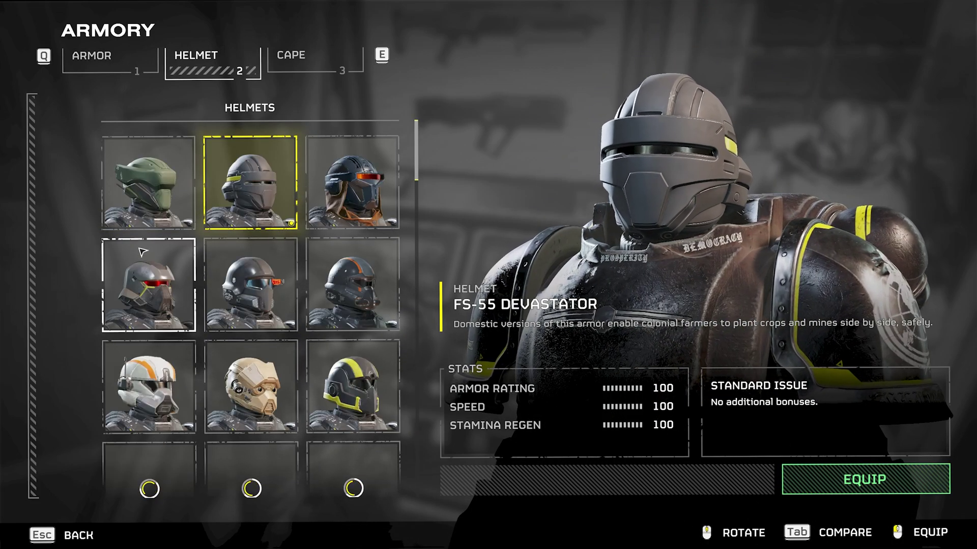
scroll(263, 326, down, 1)
scroll(255, 320, down, 3)
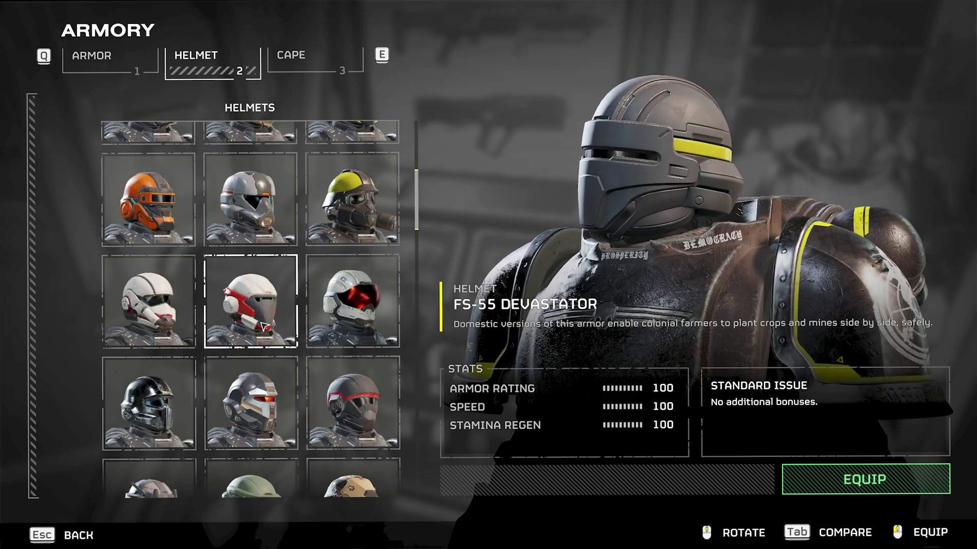
scroll(227, 307, down, 5)
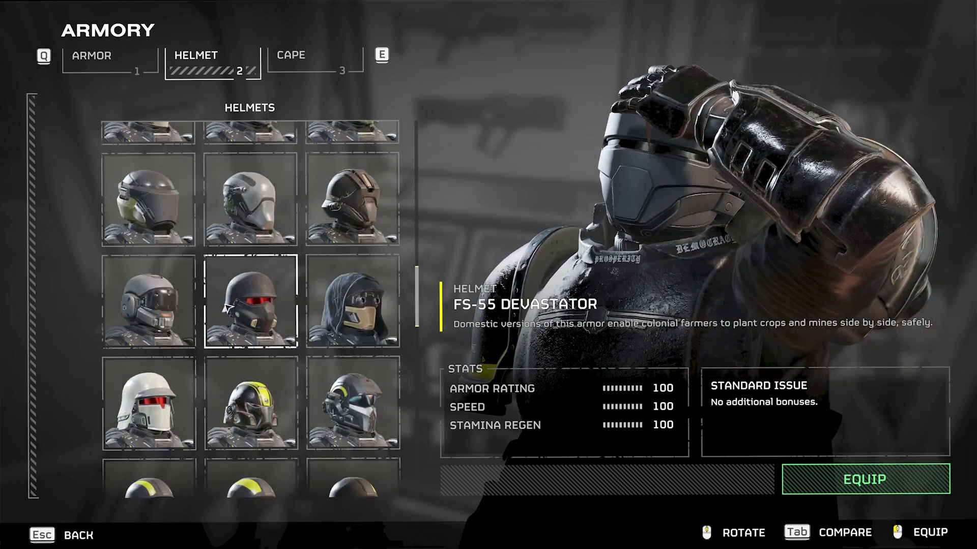
scroll(207, 307, down, 8)
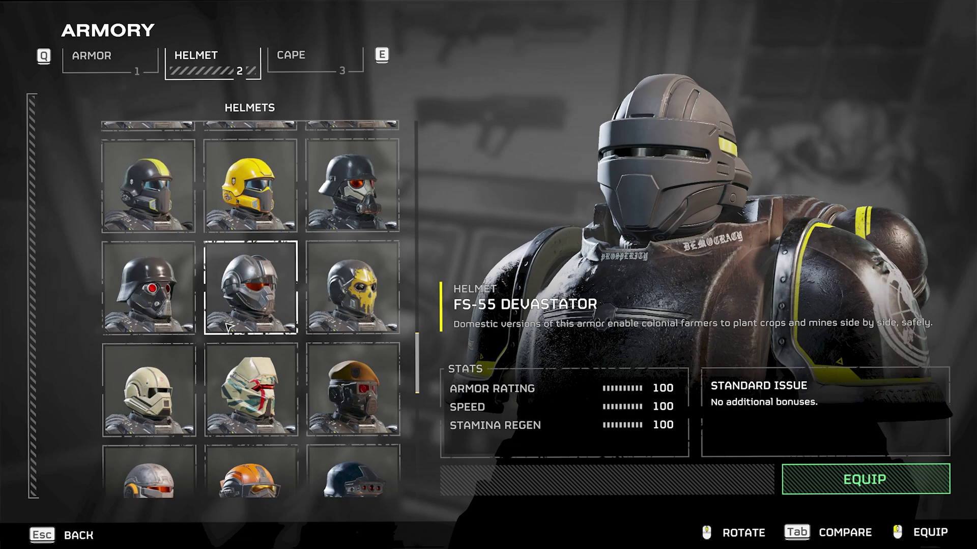
scroll(207, 307, down, 6)
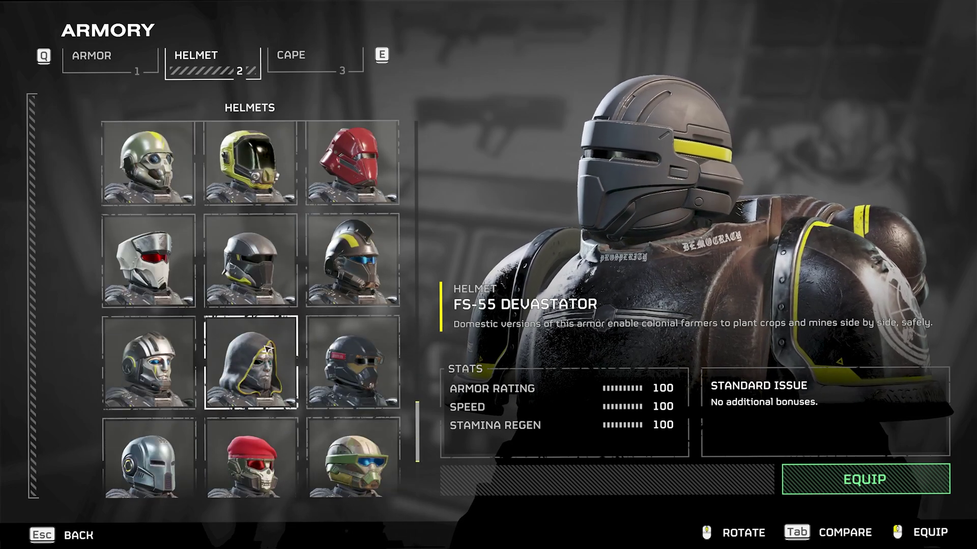
scroll(251, 444, up, 8)
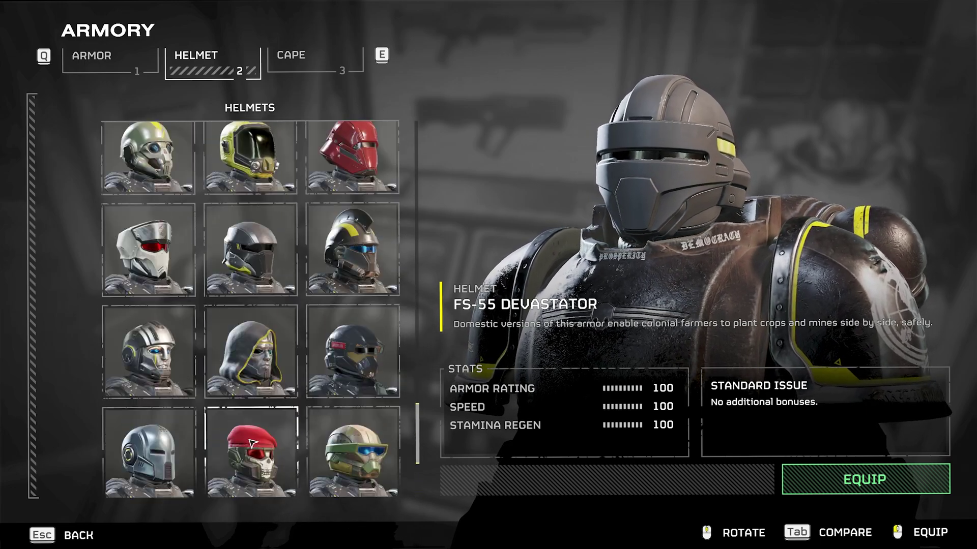
scroll(250, 444, up, 8)
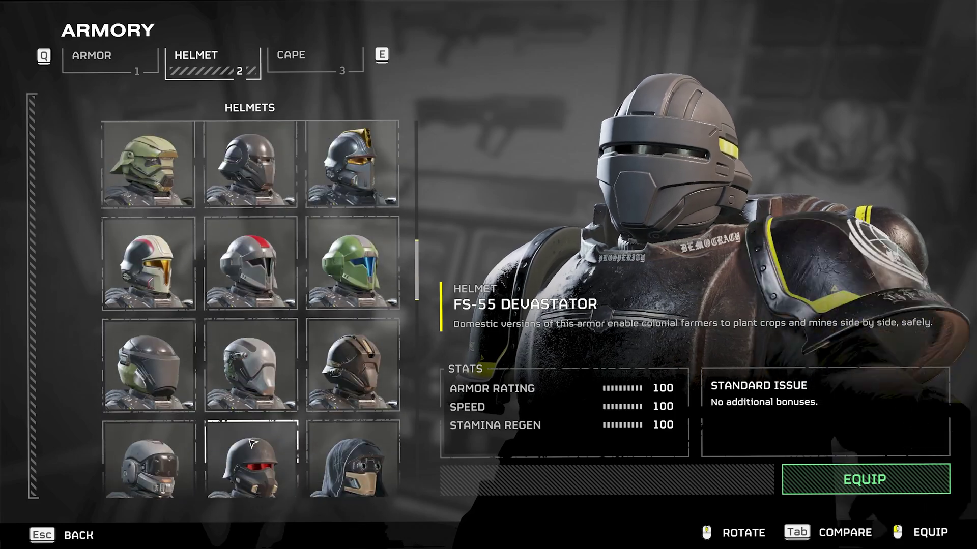
scroll(203, 445, up, 6)
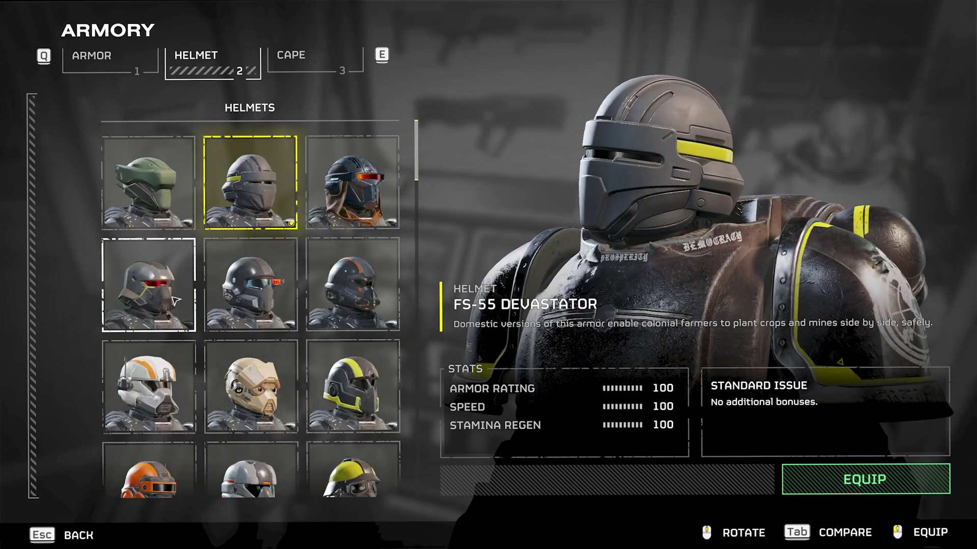
click(168, 300)
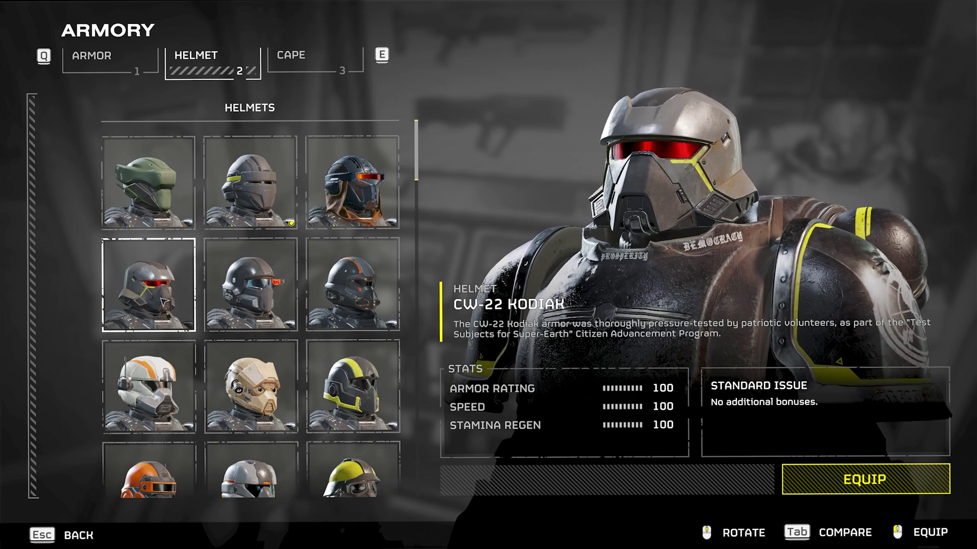
Equip the FS-05 Marksman helmet to match the armor and leave the armory.
scroll(224, 333, down, 3)
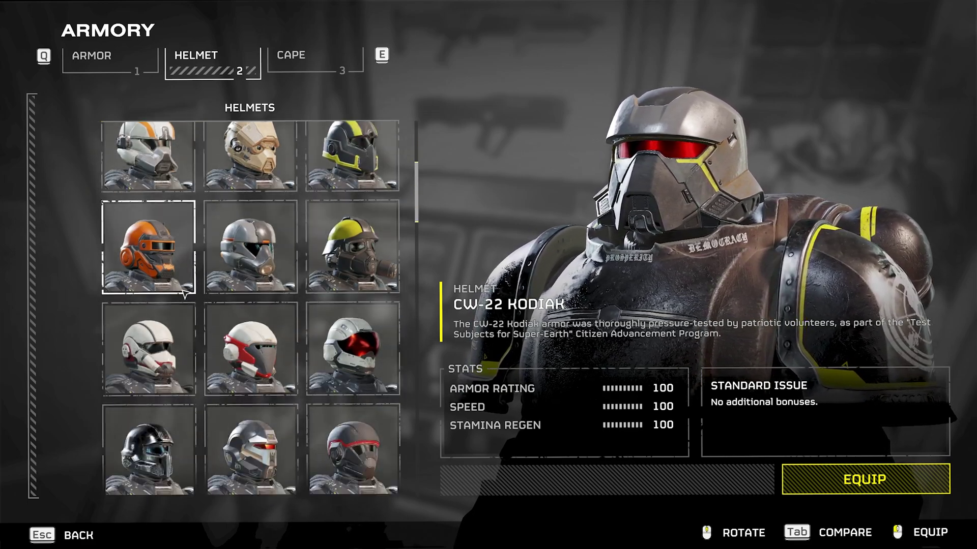
scroll(245, 345, down, 3)
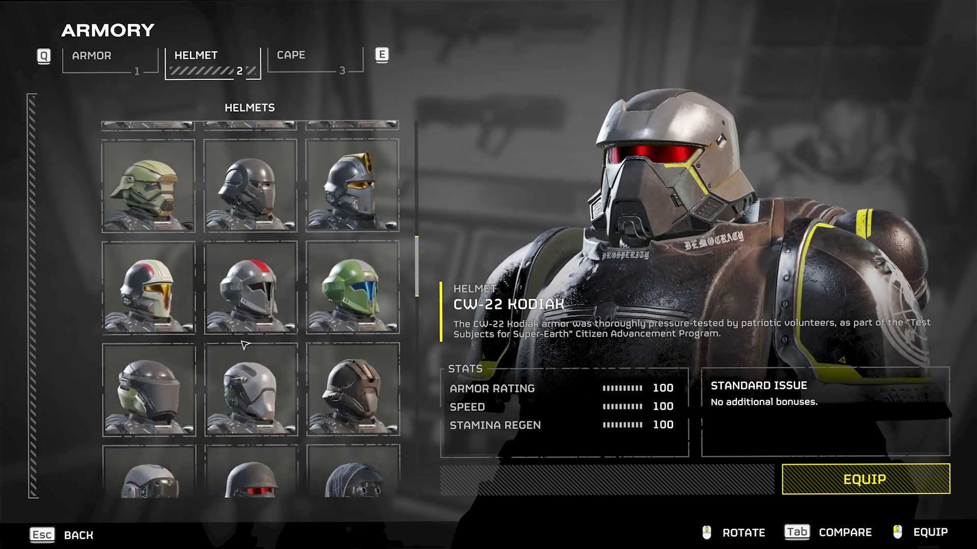
scroll(245, 345, down, 5)
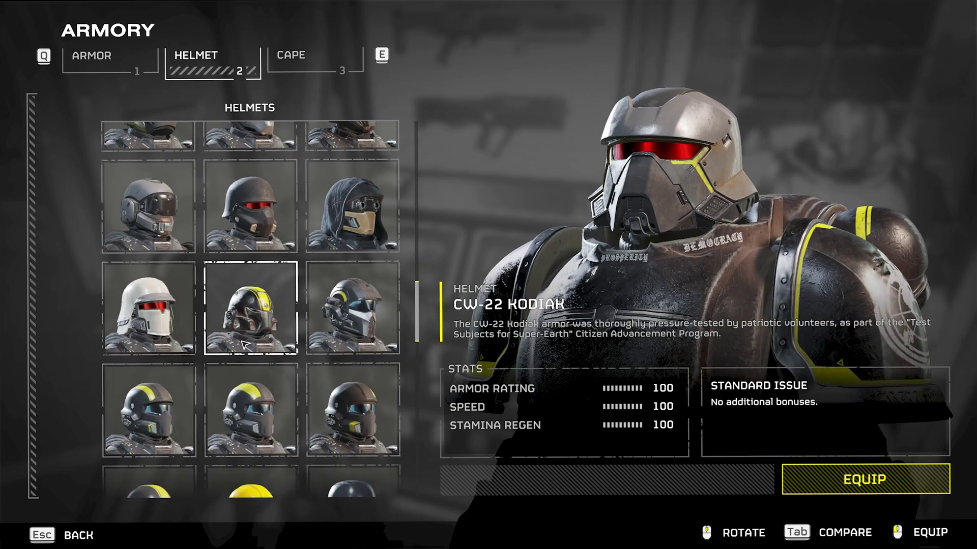
click(244, 345)
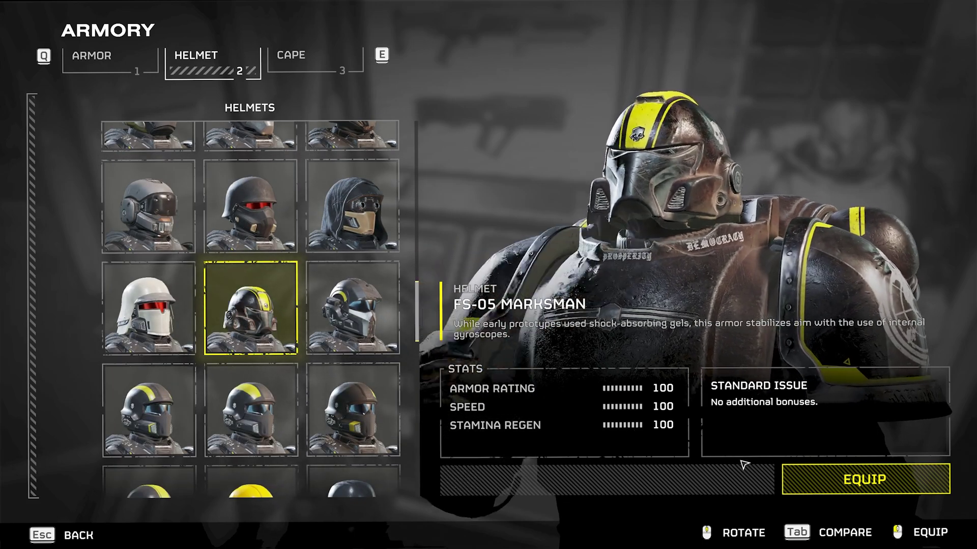
click(610, 355)
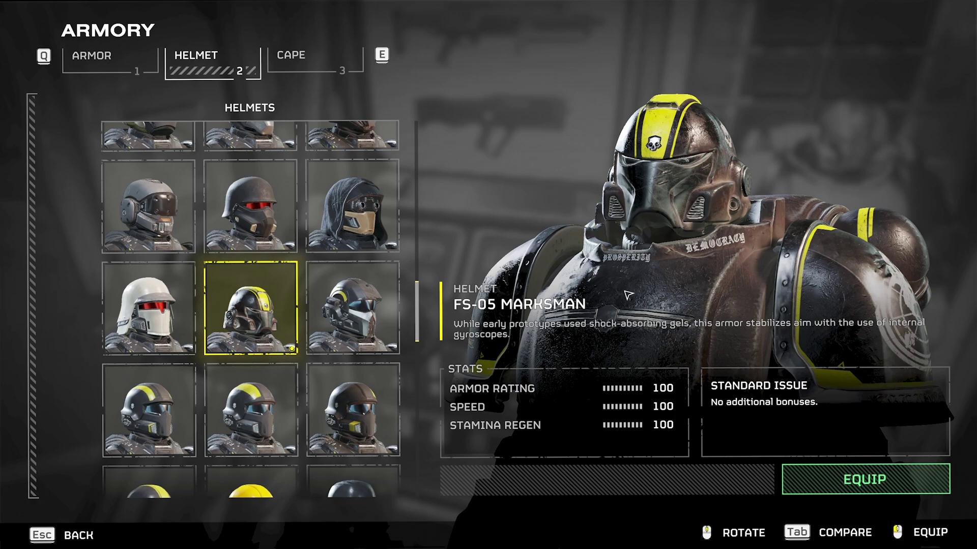
key(Escape)
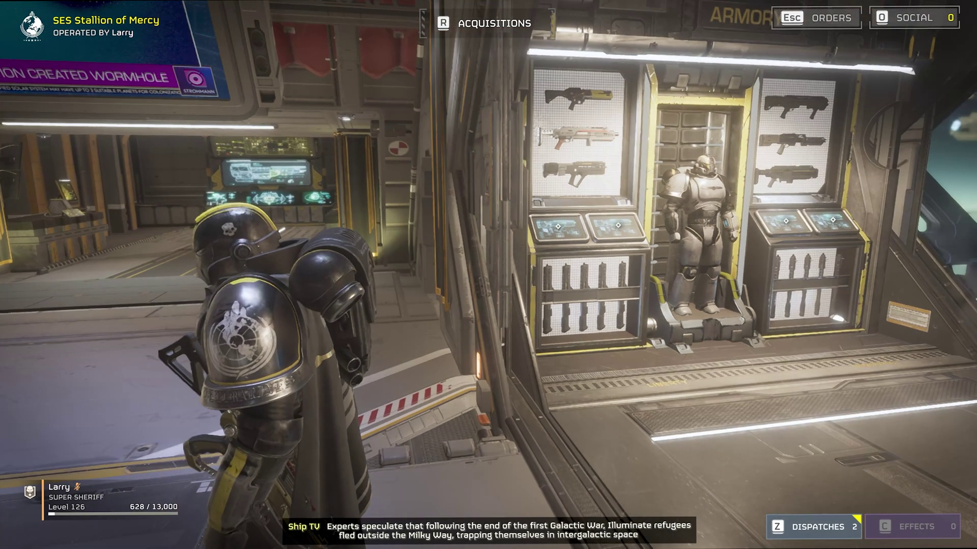
Walk around the ship from the armory to the bridge and examine the equipped armor from the back and front.
key(w)
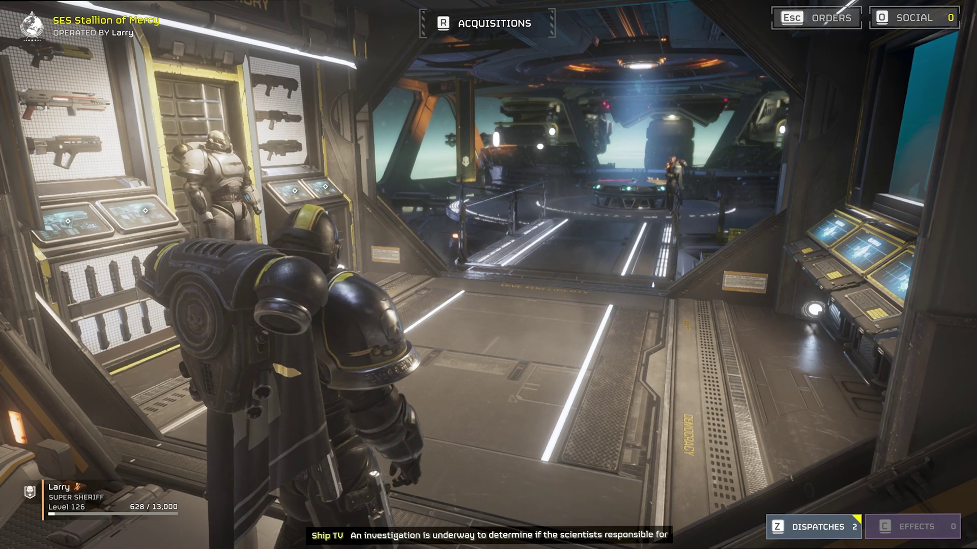
mouse_move(488, 275)
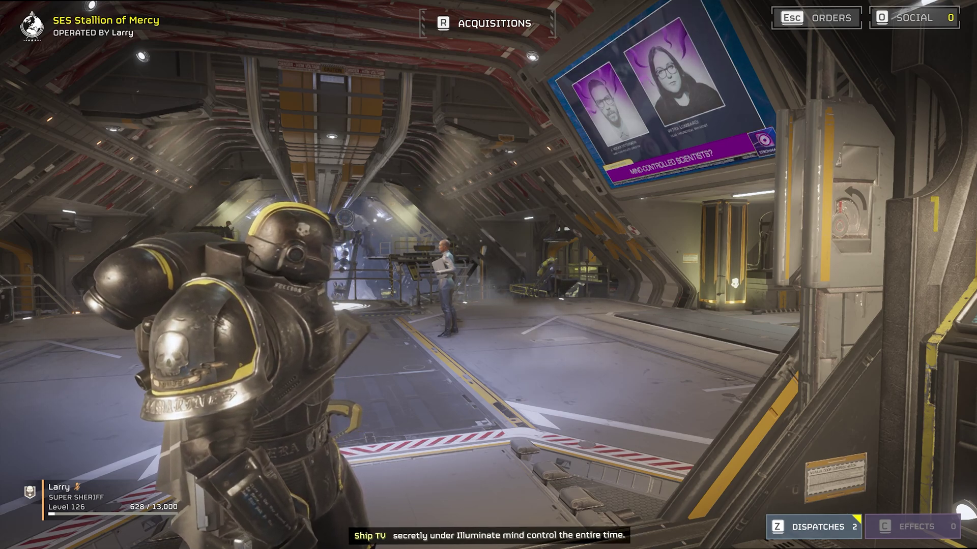
key(s)
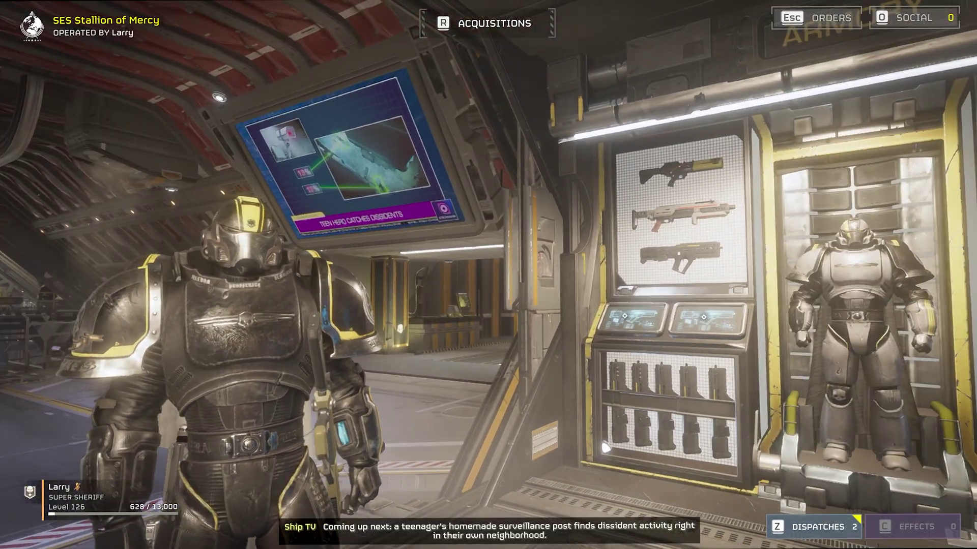
key(w)
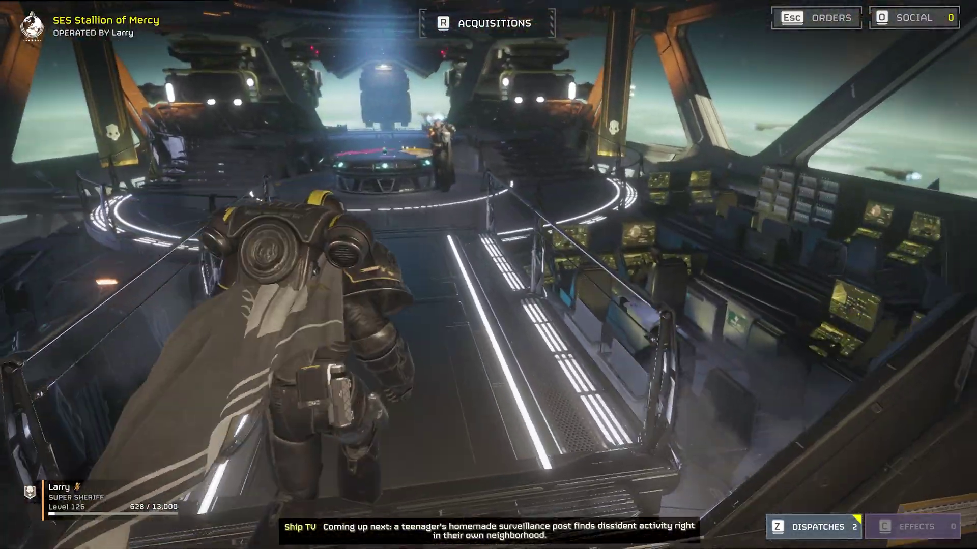
key(s)
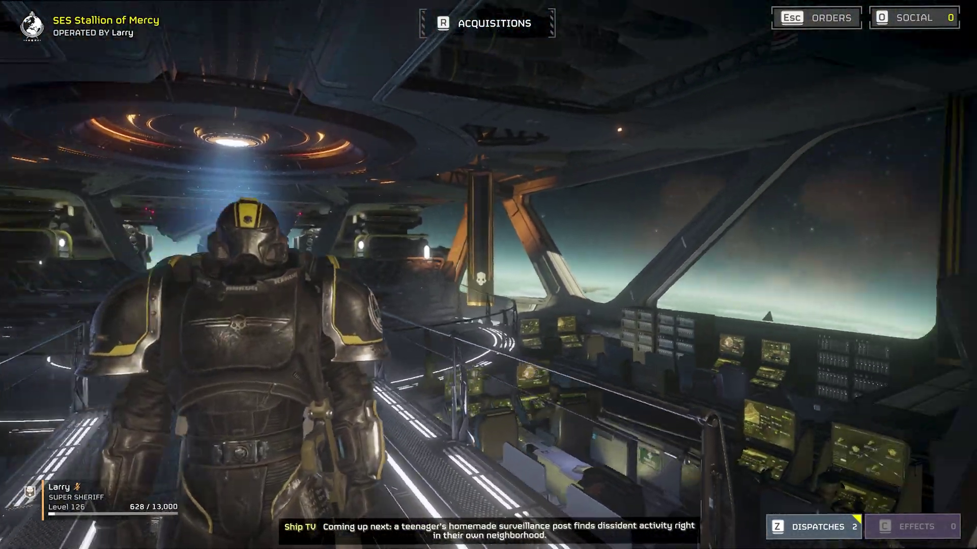